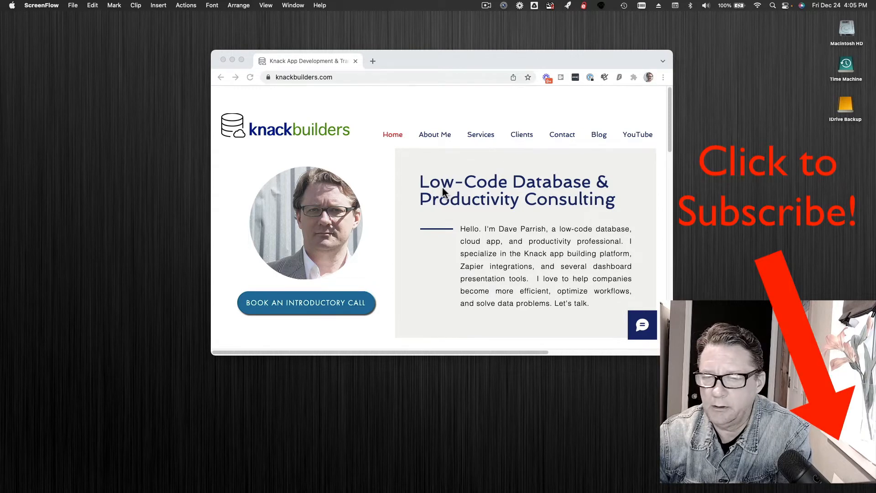
left_click_drag(875, 256, 434, 88)
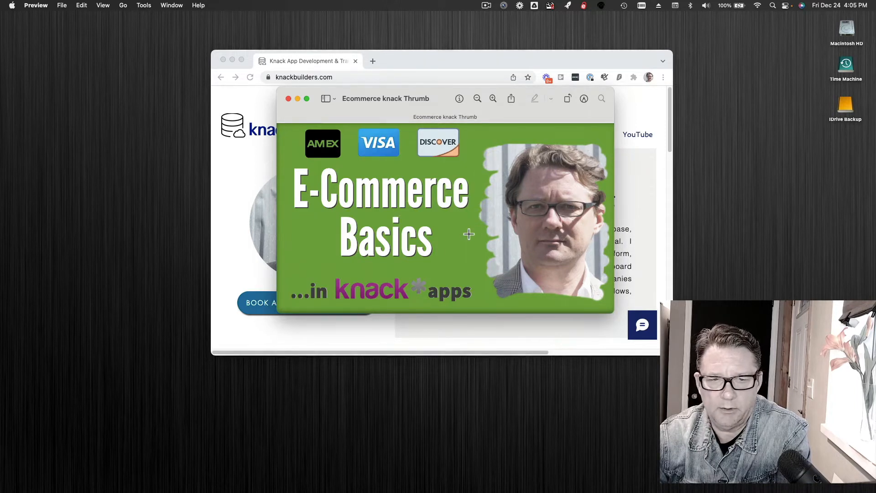
left_click(487, 5)
left_click(491, 39)
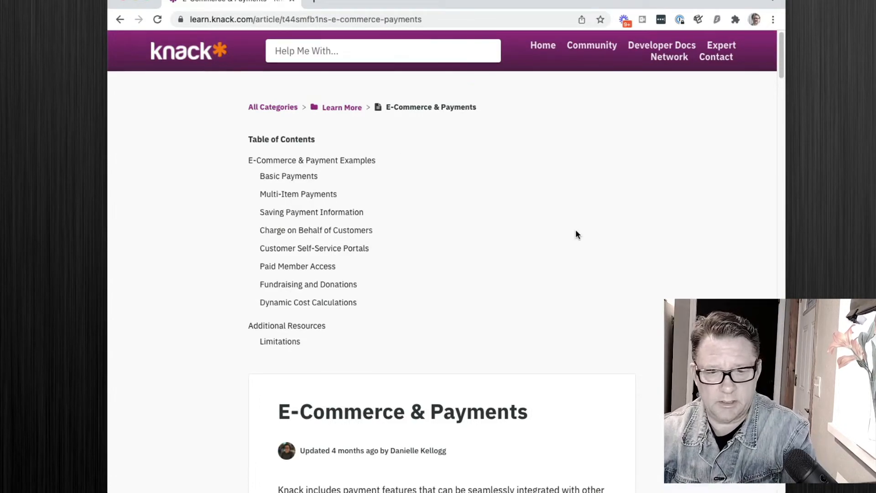
Skim Knack's E-Commerce & Payments help article, covering the payment examples from Basic Payments through Dynamic Cost Calculations
scroll(567, 242, "down", 10)
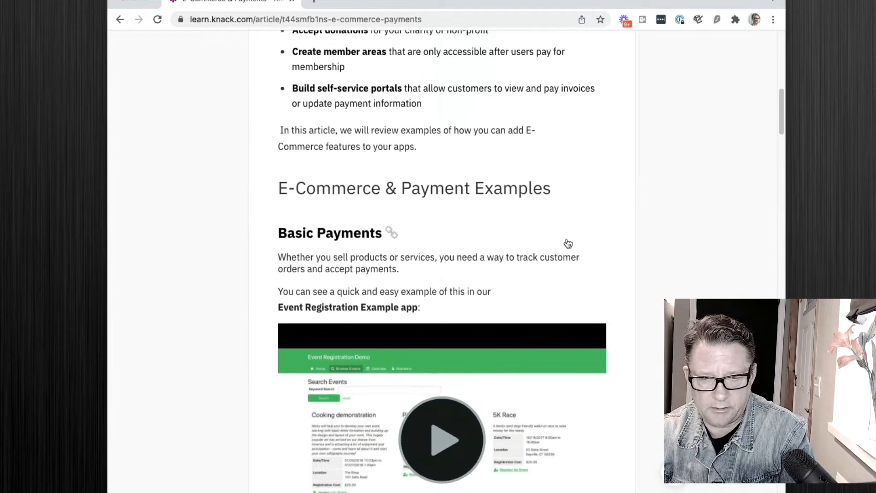
scroll(568, 243, "down", 15)
scroll(568, 243, "down", 15)
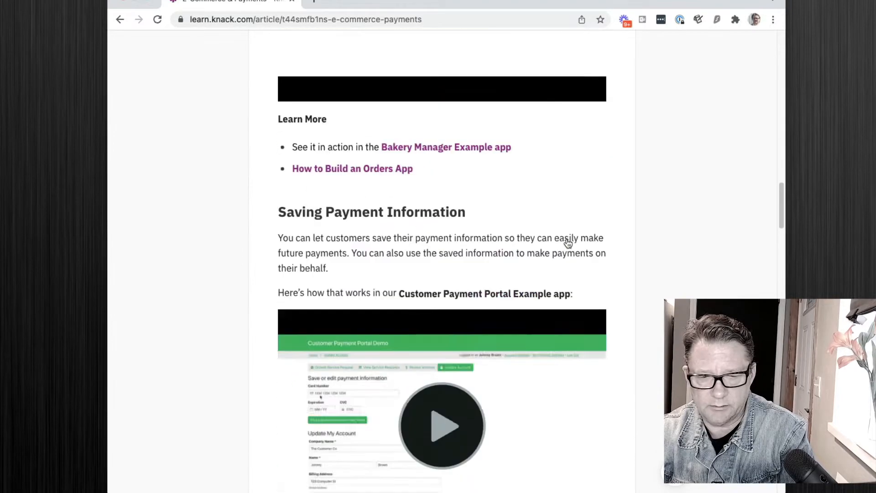
scroll(568, 242, "down", 15)
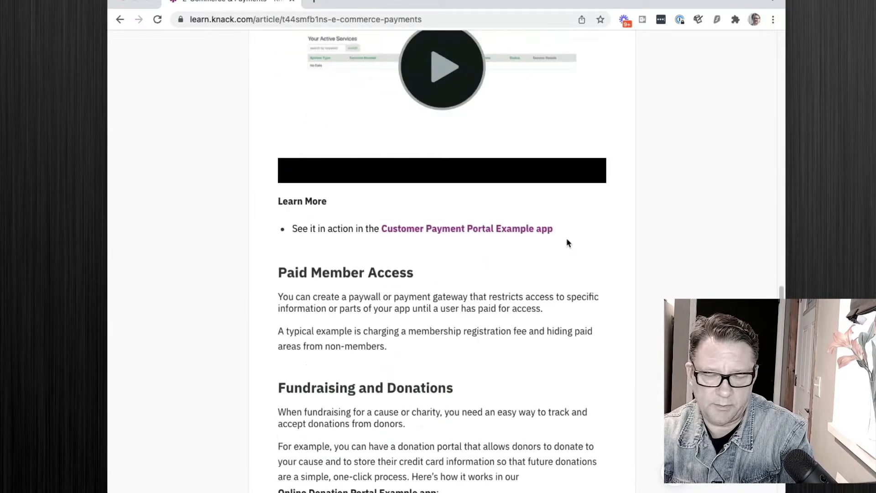
scroll(567, 243, "up", 5)
scroll(566, 239, "up", 3)
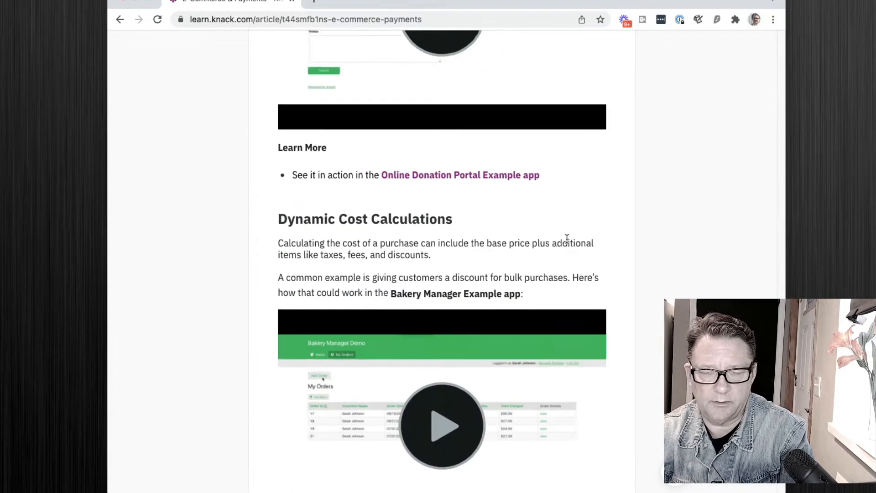
scroll(566, 239, "down", 10)
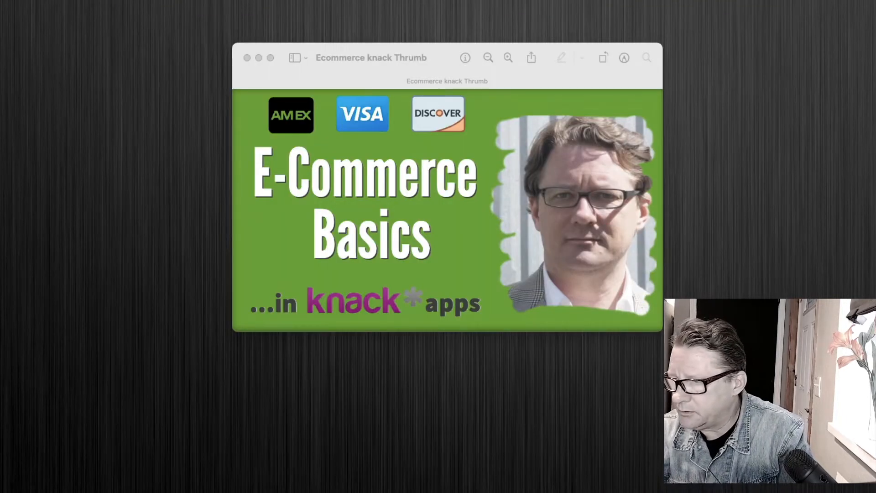
Close the thumbnail image, bring the Customer Payment Portal browser window into view and switch to the app's builder
left_click_drag(596, 492, 588, 106)
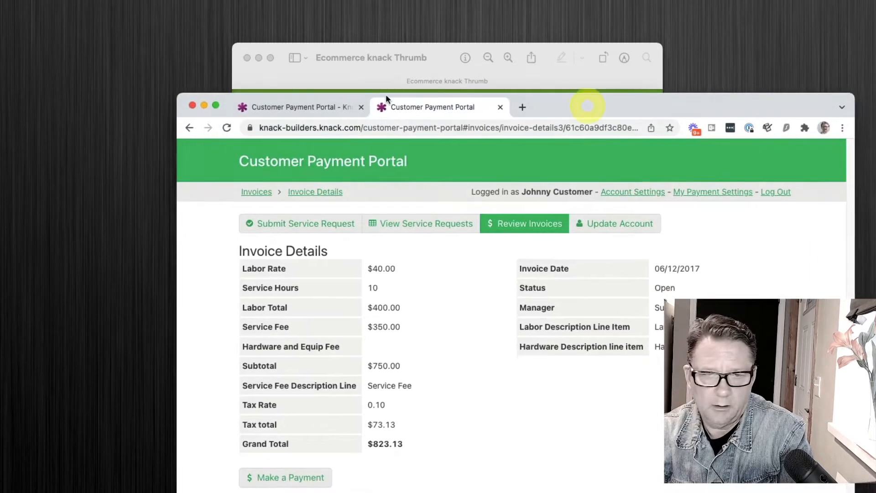
left_click(248, 58)
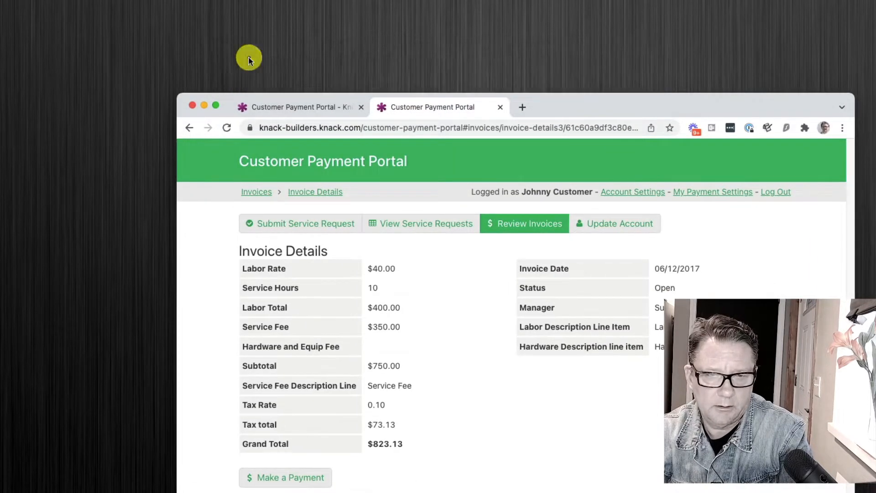
left_click_drag(679, 103, 612, 0)
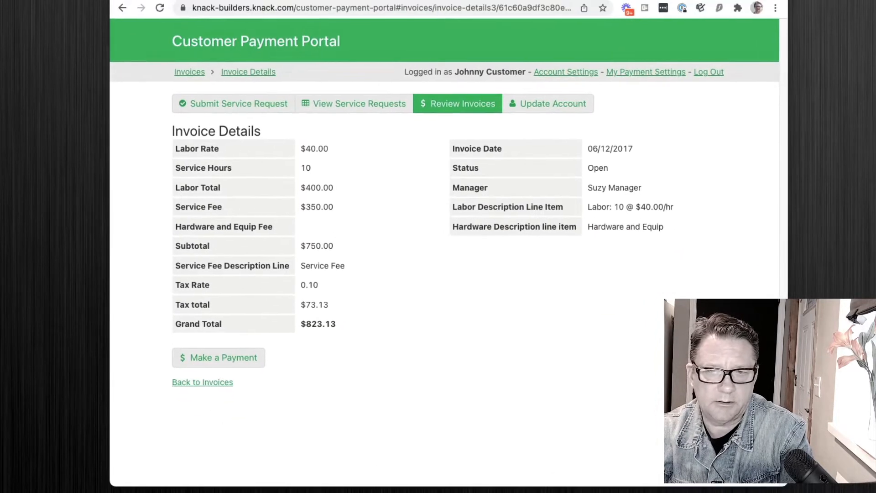
left_click(257, 0)
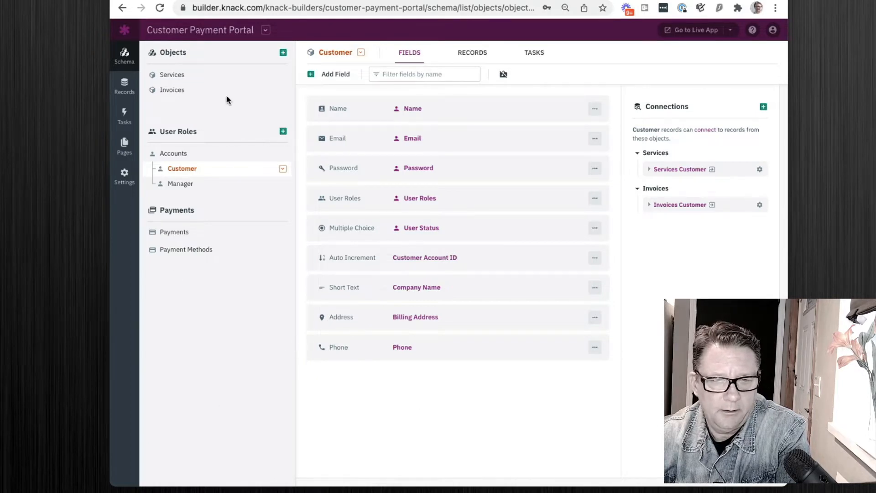
Open the app's E-Commerce settings and examine the credentials form for adding a Stripe payment processor without saving one
left_click(265, 30)
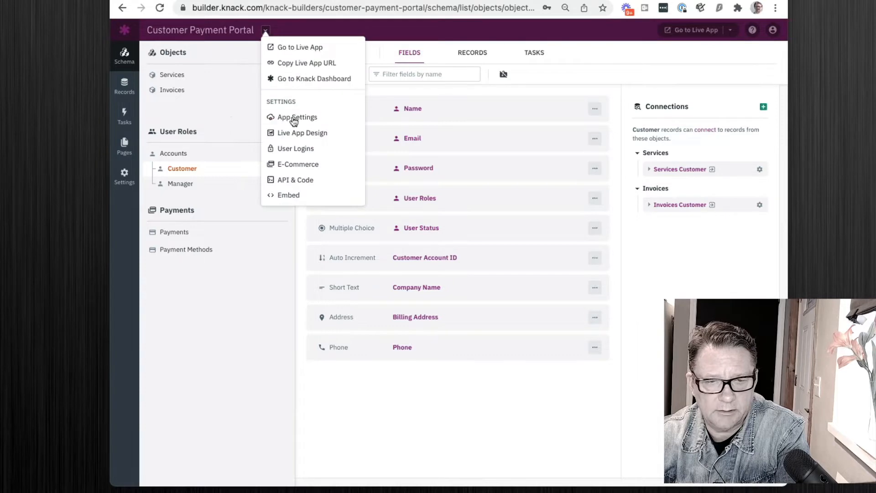
left_click(290, 165)
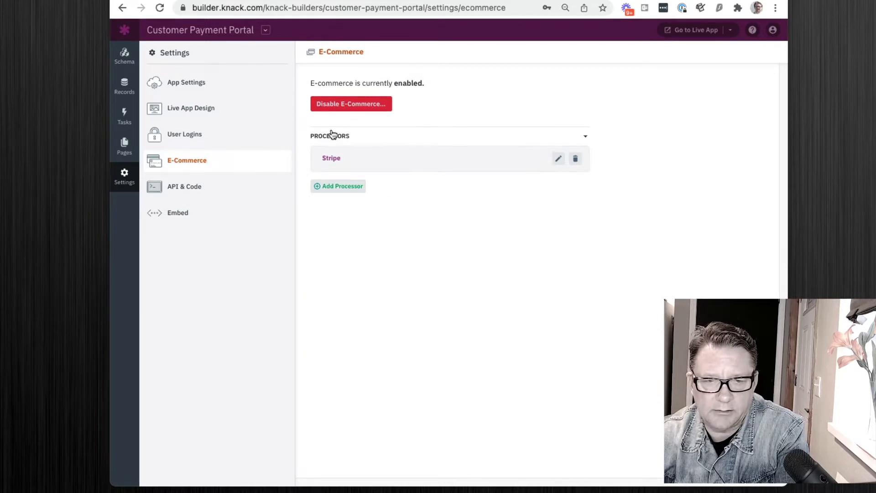
left_click(332, 188)
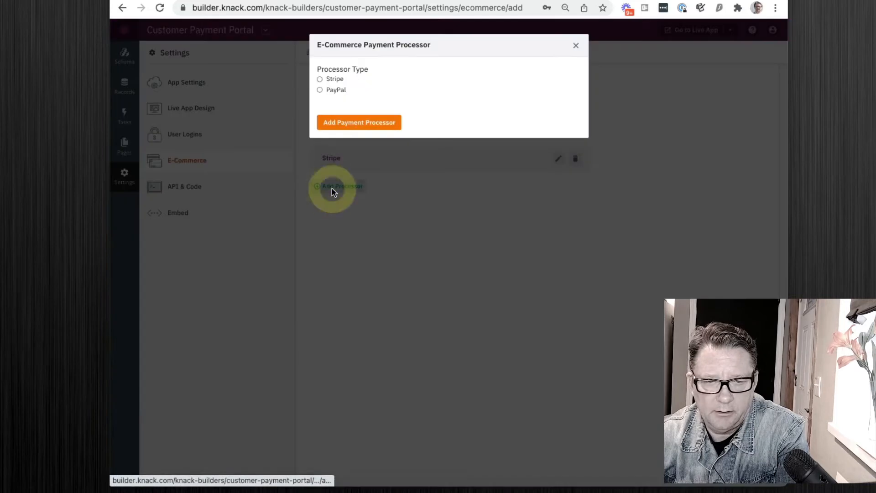
left_click(332, 80)
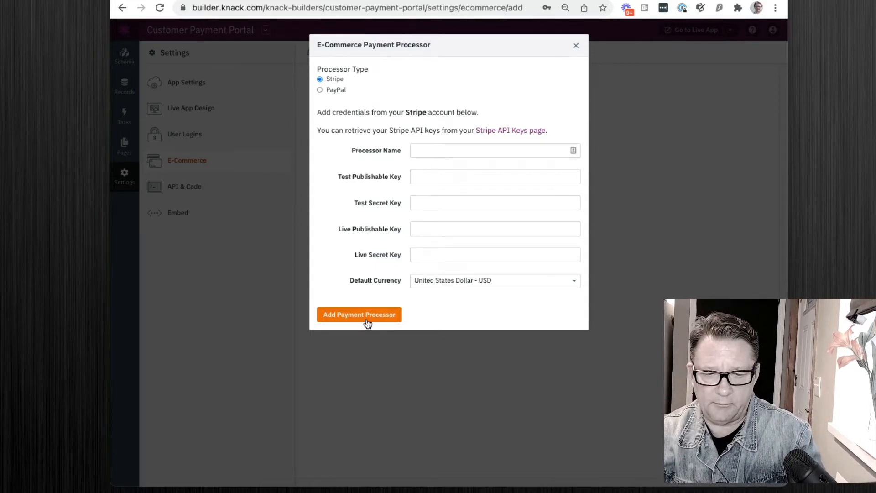
left_click(577, 46)
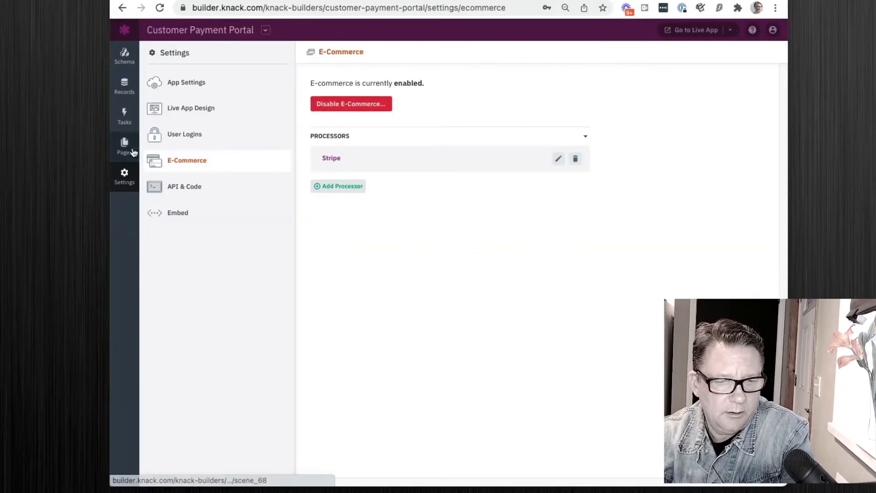
View the app's schema, then trace the customer page flow from Home through Invoices and Invoice Details to Make a Payment
left_click(128, 58)
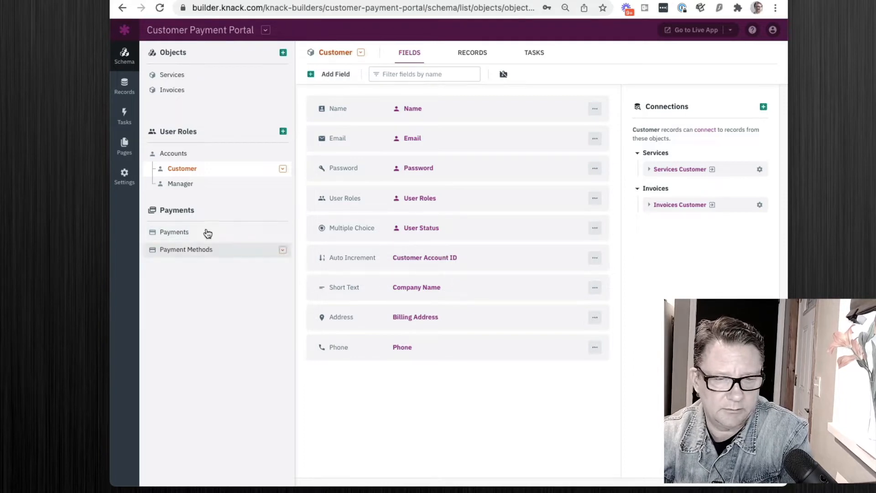
left_click(124, 145)
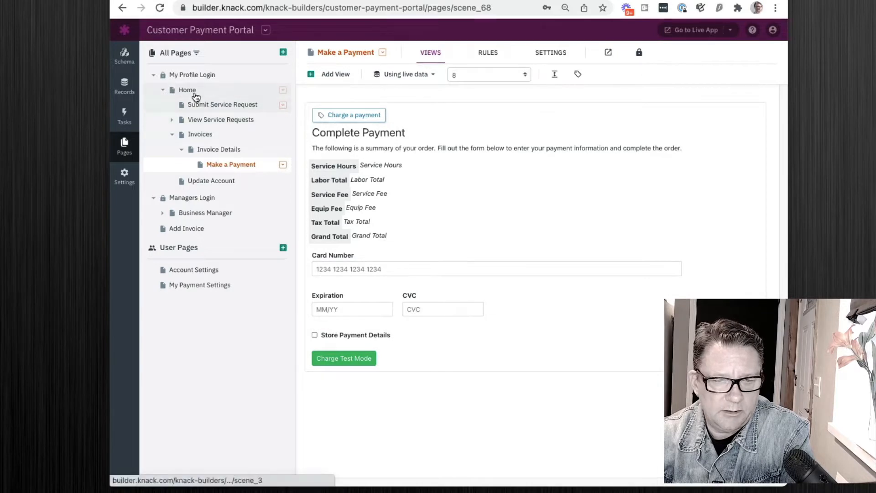
left_click(196, 91)
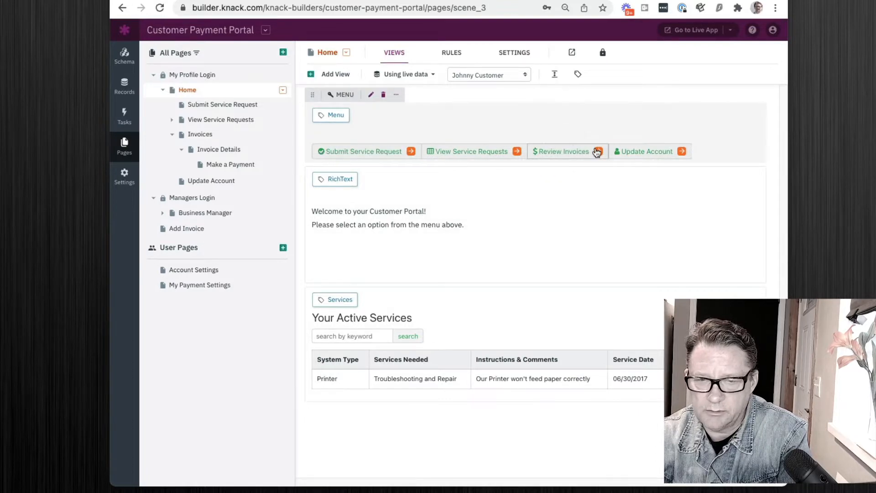
left_click(599, 152)
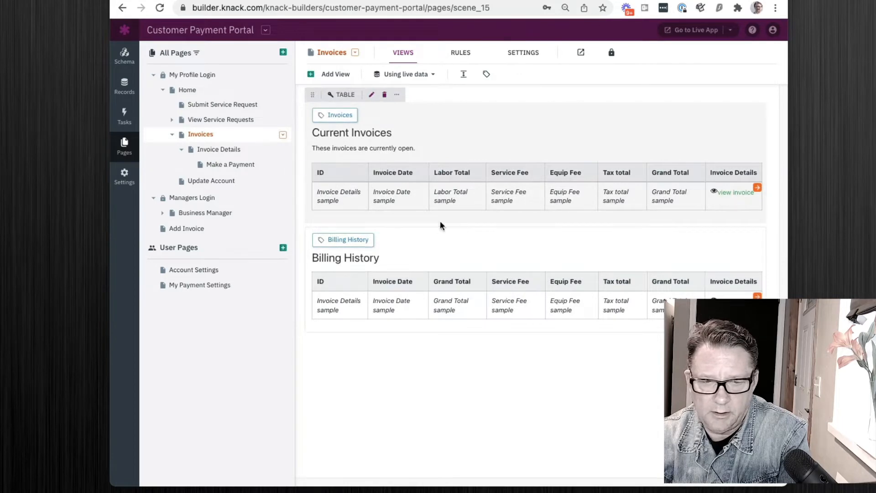
left_click(757, 188)
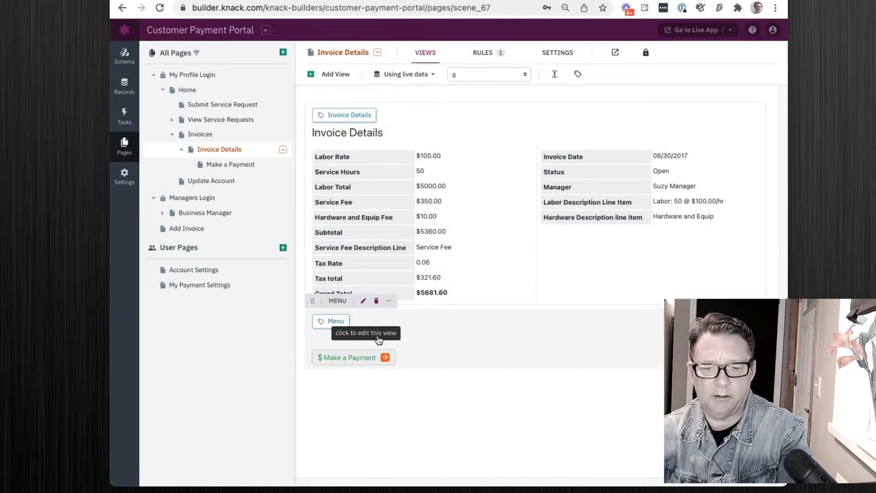
left_click(340, 74)
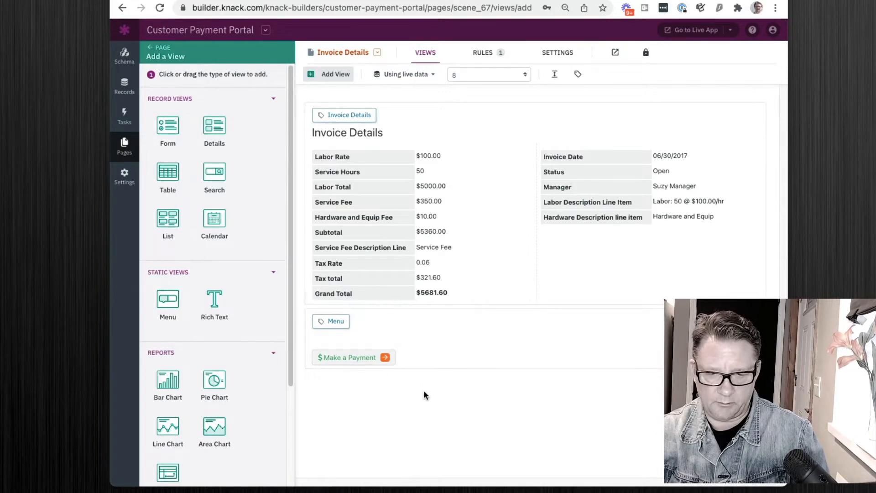
left_click(385, 358)
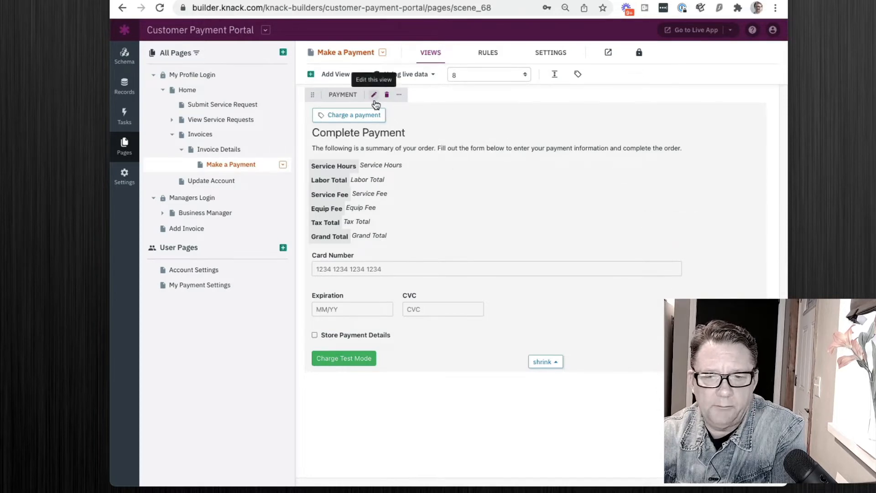
Start a new payment view on the Make a Payment page that displays the Invoice and uses Grand Total as the payment total
left_click(332, 75)
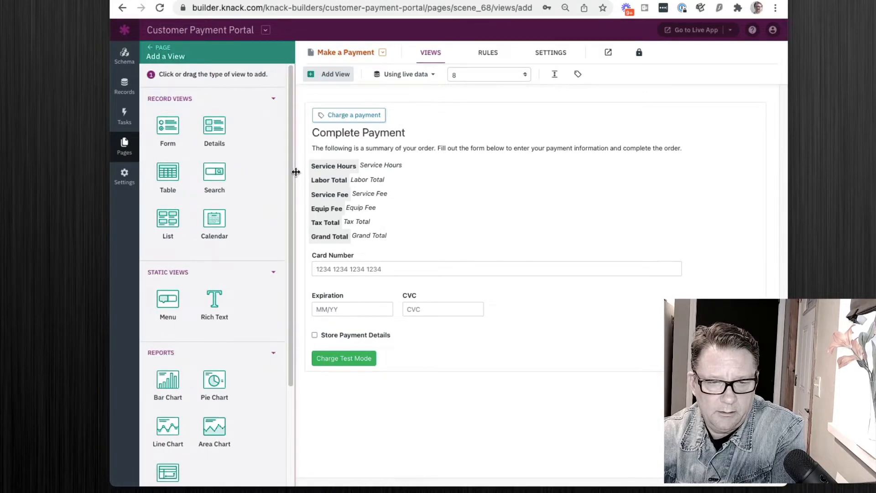
left_click_drag(296, 171, 342, 173)
scroll(317, 230, "down", 1)
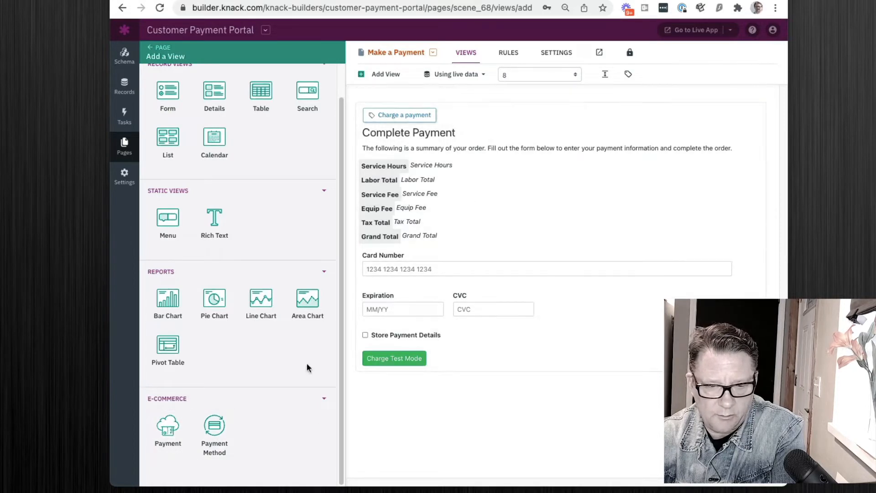
left_click(168, 426)
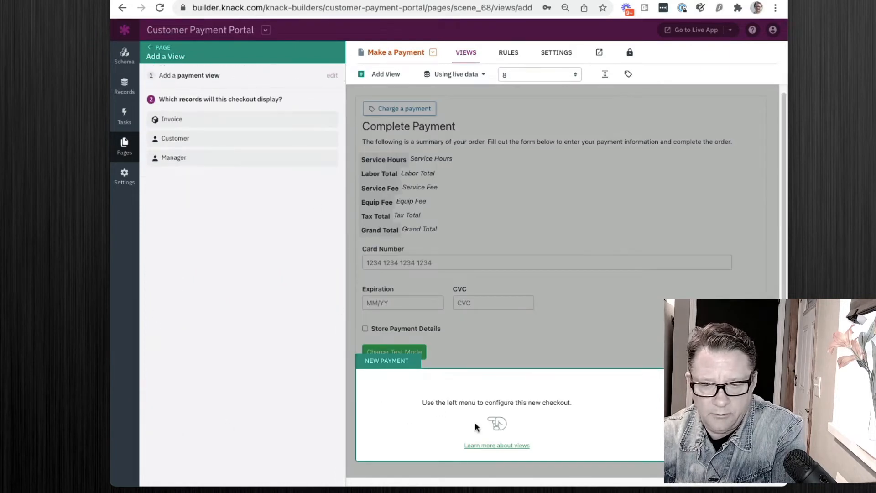
left_click(218, 123)
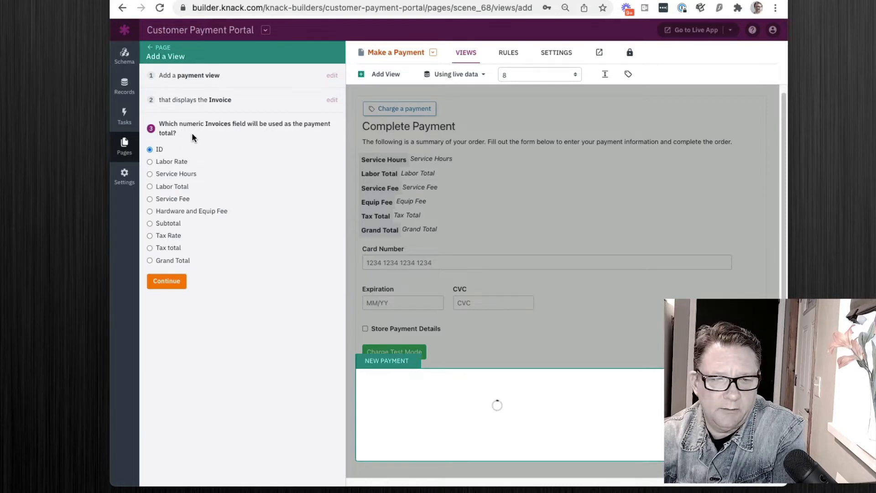
left_click(162, 259)
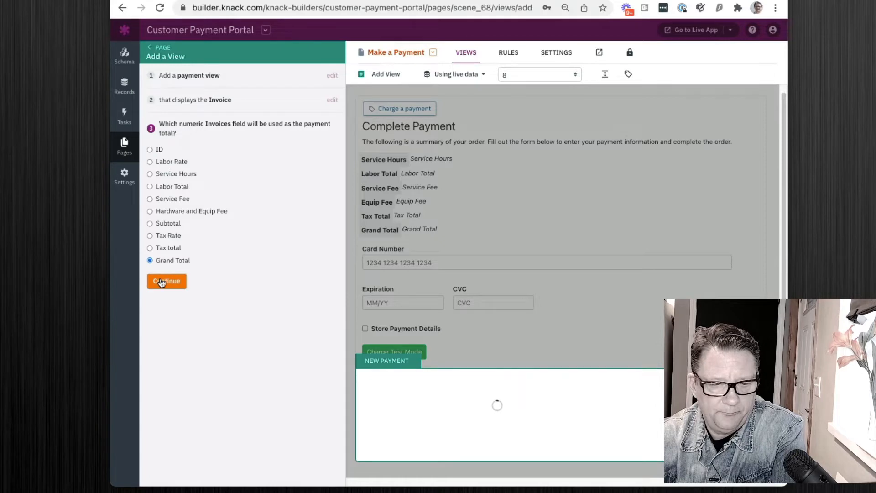
left_click(162, 282)
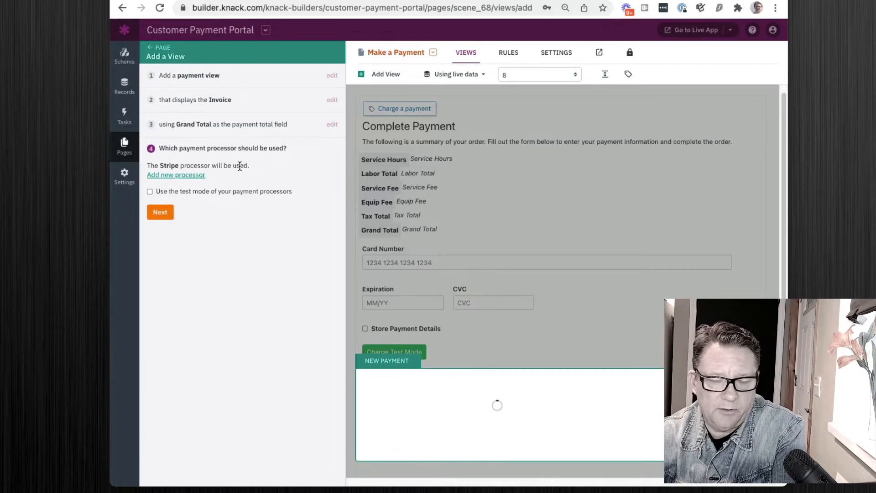
Enable test mode for the Stripe processor, keep payment methods from being saved, and add the payment view
left_click(177, 191)
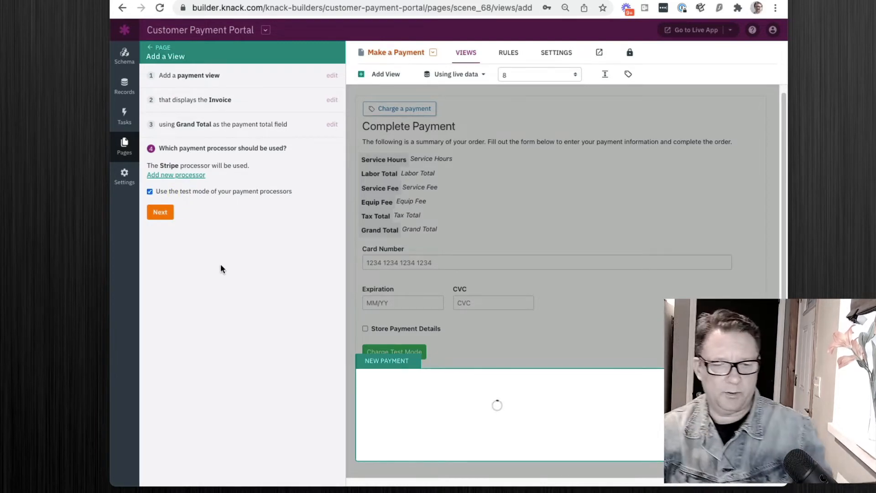
left_click(166, 211)
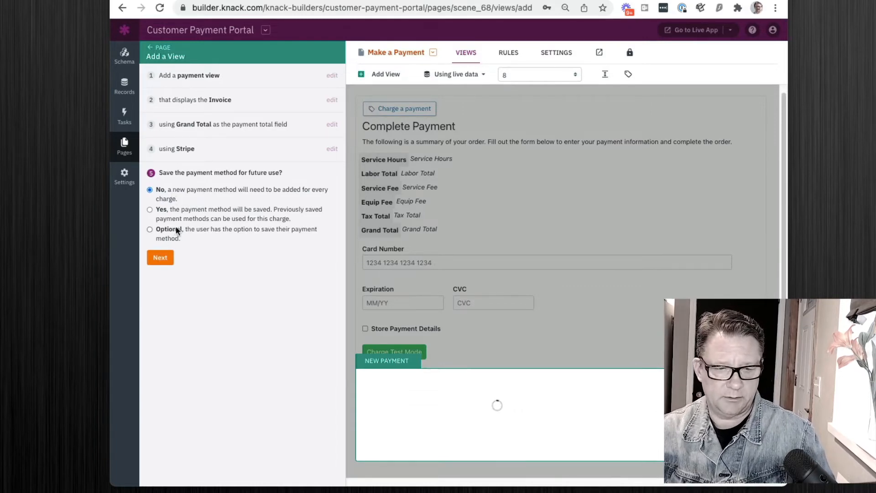
left_click(163, 258)
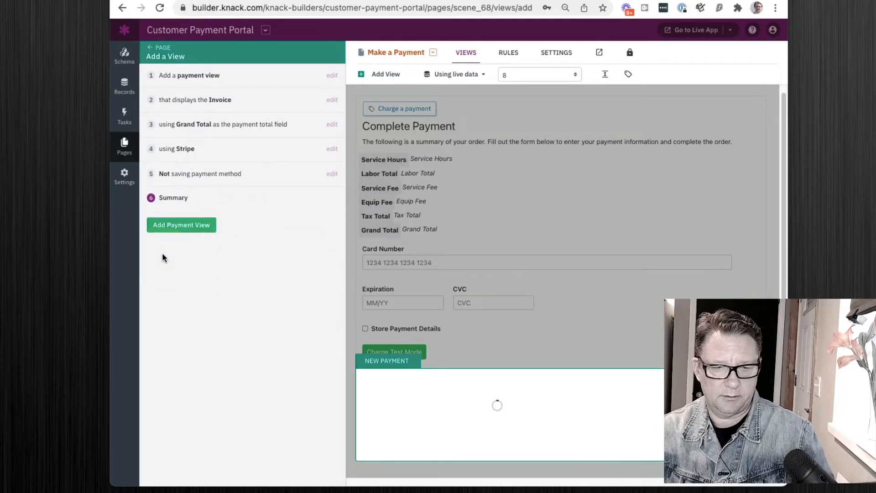
left_click(184, 226)
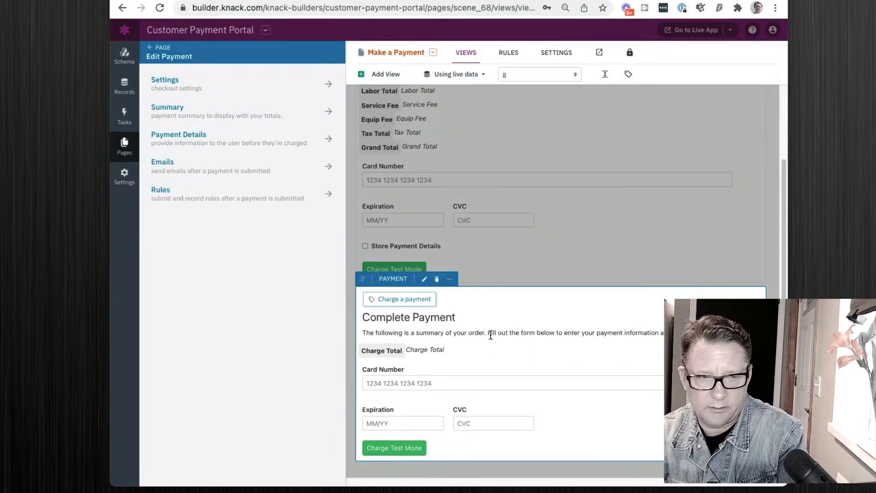
Review the new payment view's checkout settings and return to its list of editing options
left_click(245, 85)
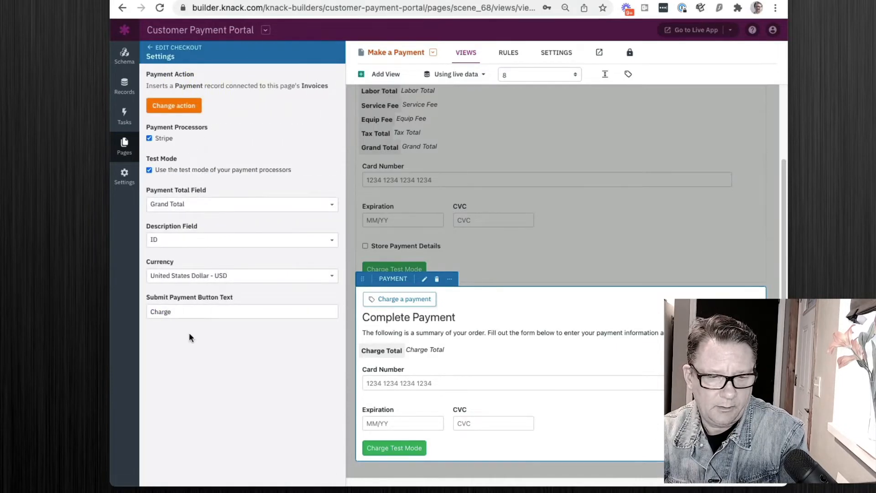
left_click(154, 50)
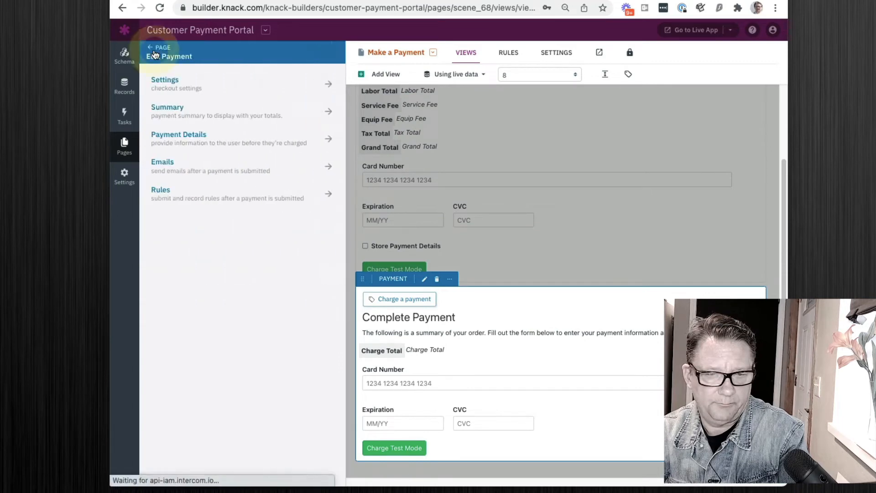
Review the new payment view's summary fields, payment details and submit rules
left_click(204, 113)
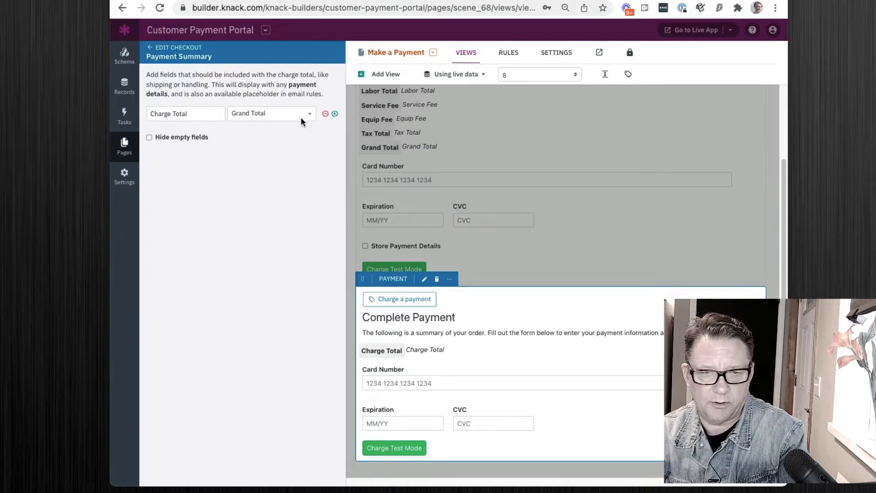
left_click(153, 48)
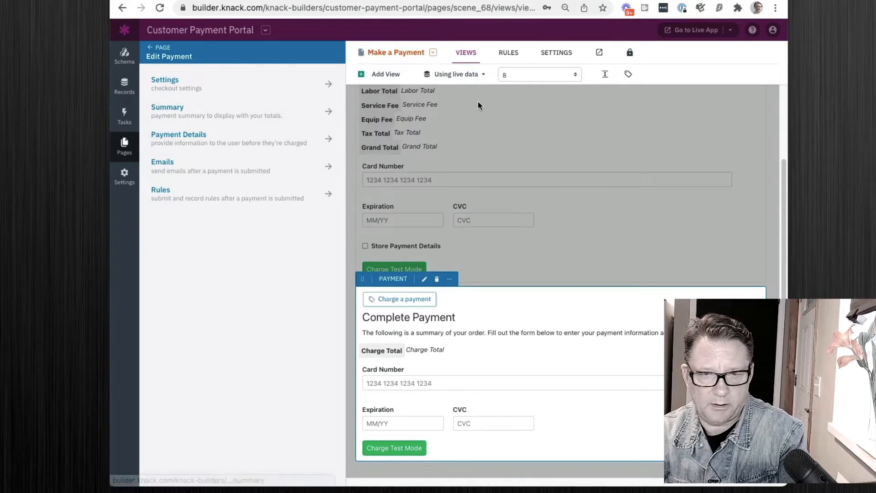
left_click(219, 138)
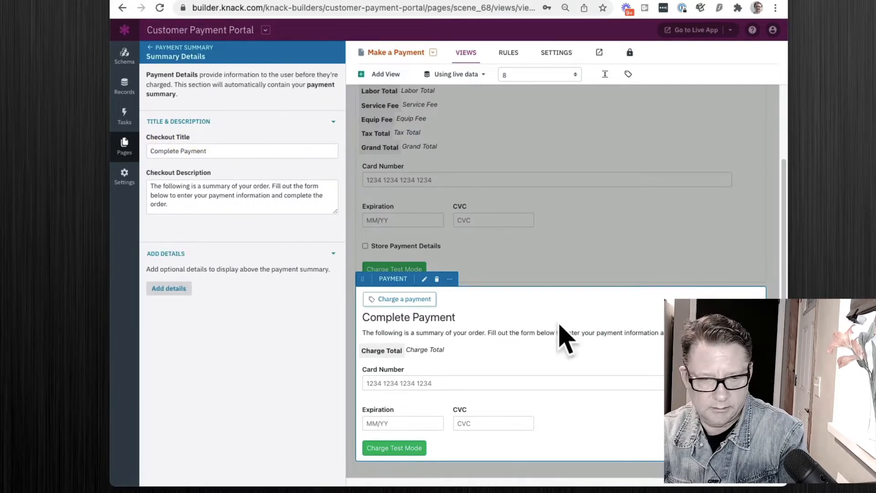
left_click(153, 48)
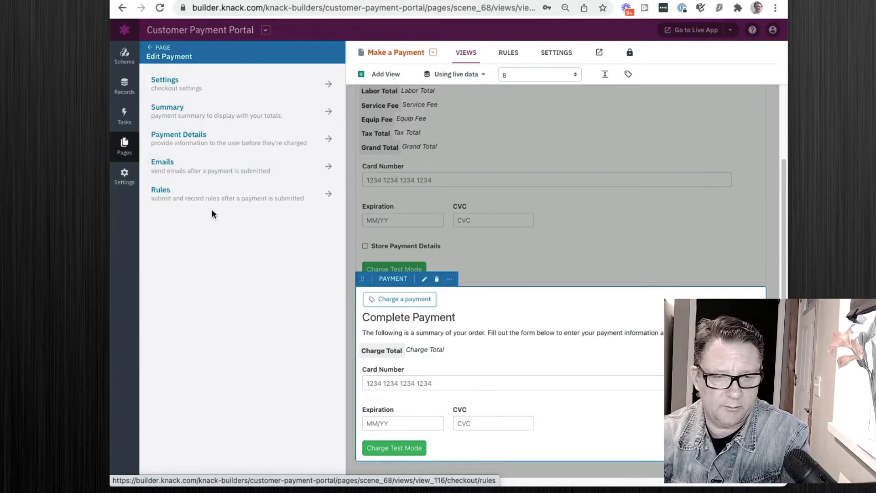
left_click(210, 191)
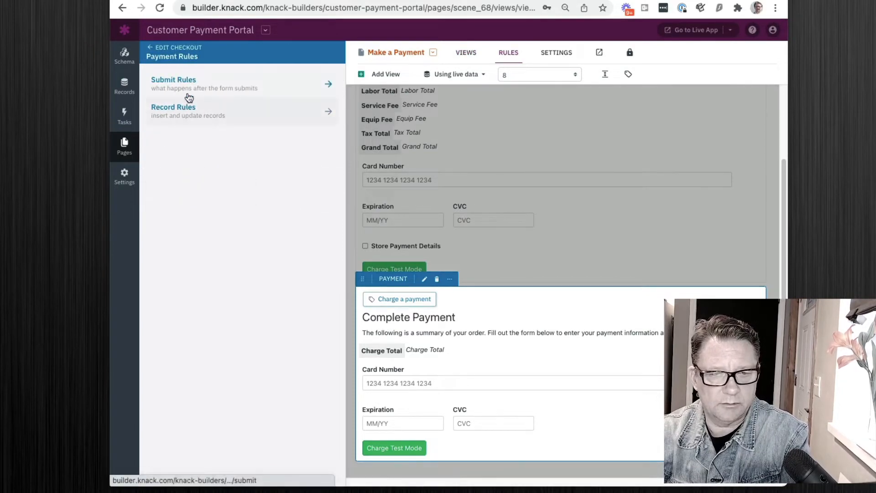
left_click(201, 85)
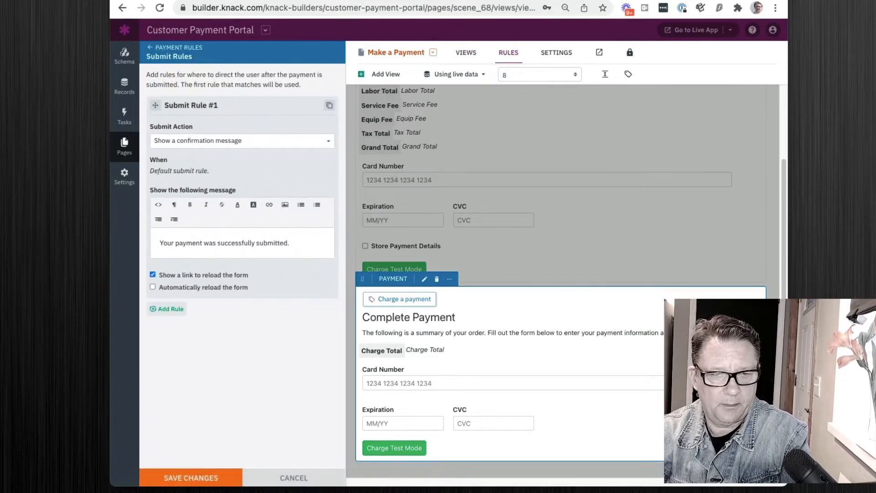
left_click(171, 48)
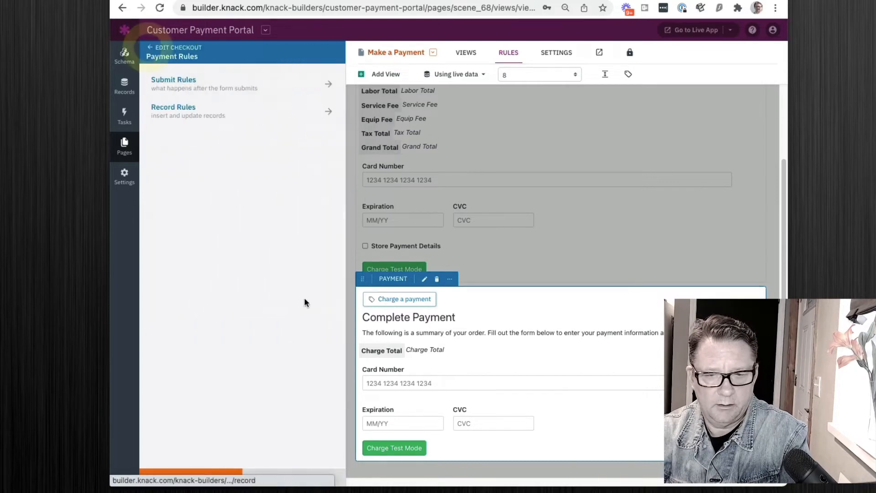
Delete the newly added payment view from the Make a Payment page
left_click(437, 279)
left_click(470, 138)
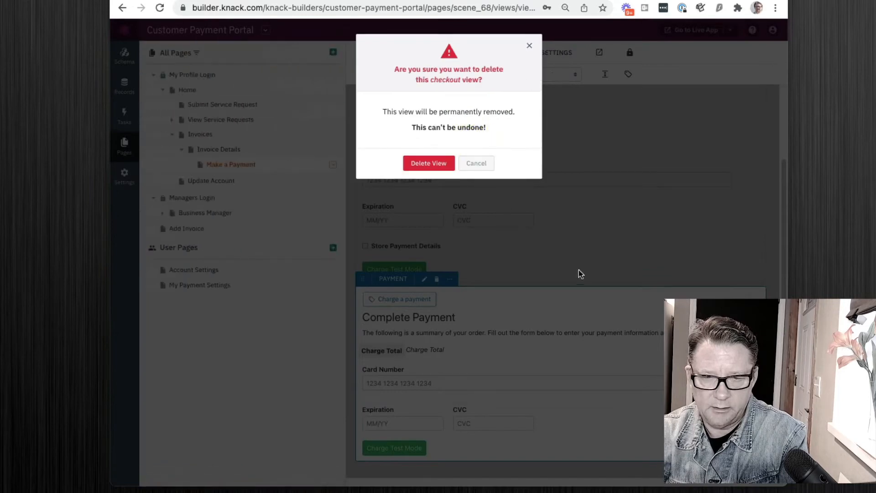
left_click(429, 163)
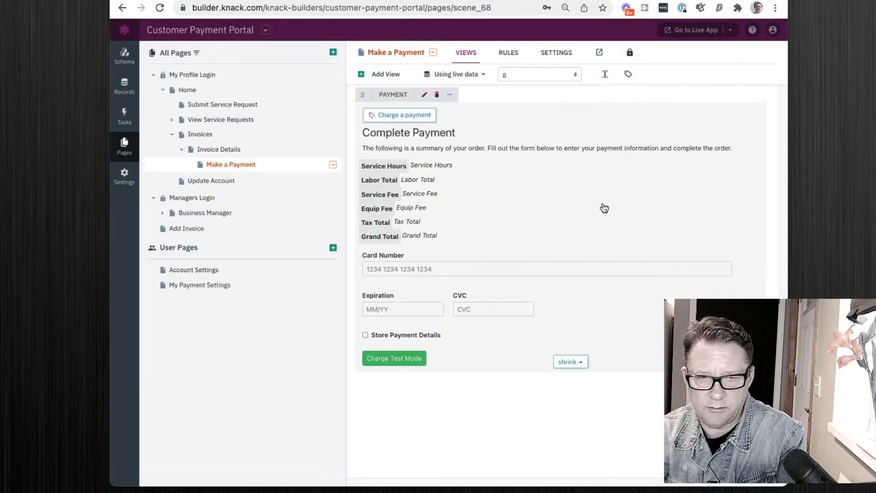
Examine the submit rules and record rules of the remaining payment view on the Make a Payment page
left_click(603, 206)
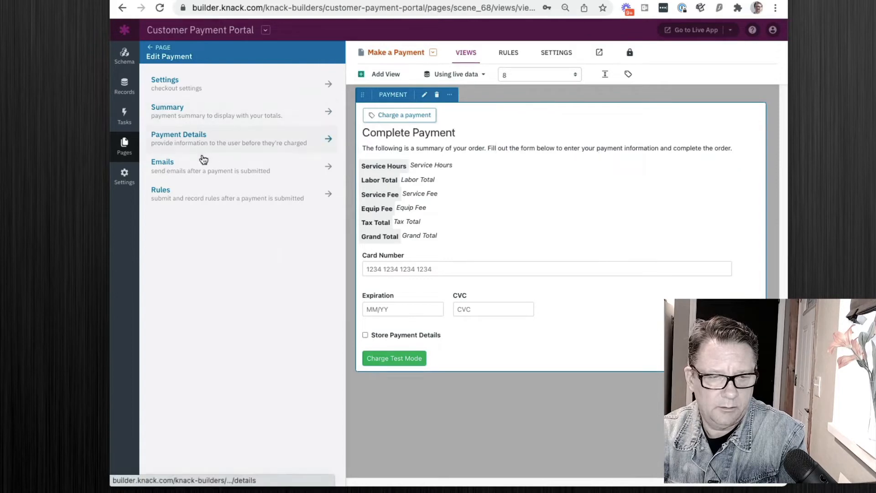
left_click(195, 191)
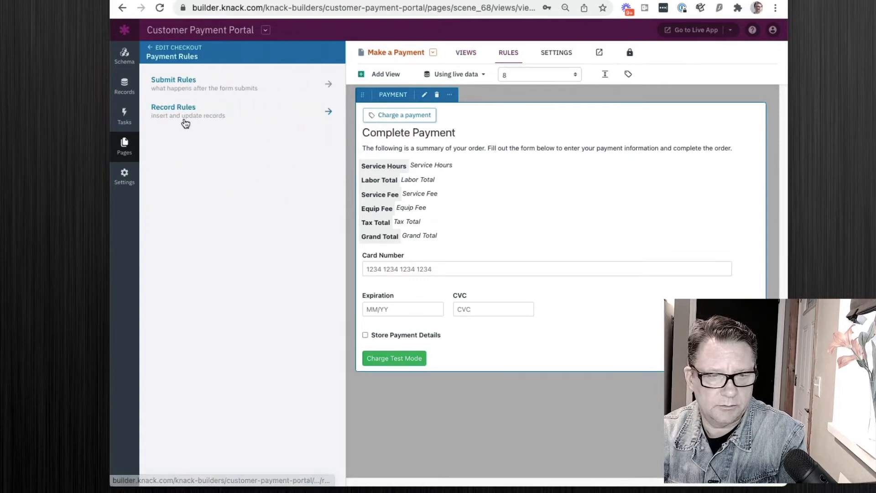
left_click(195, 85)
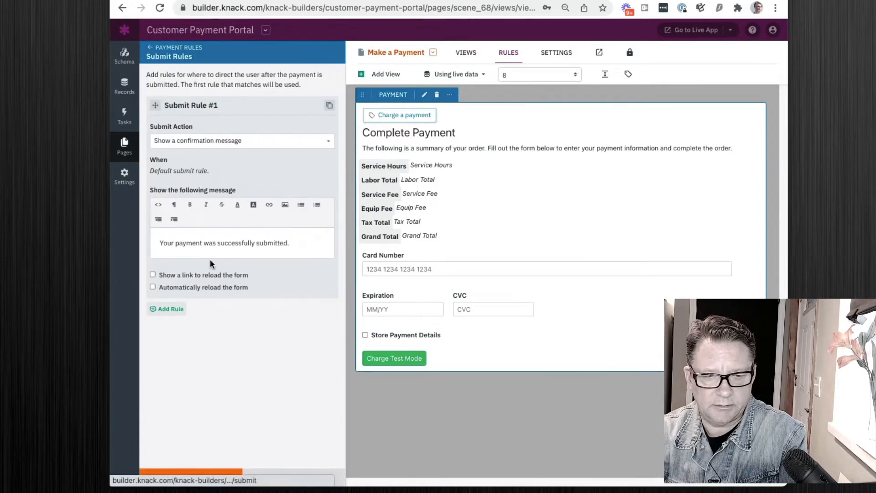
left_click(152, 48)
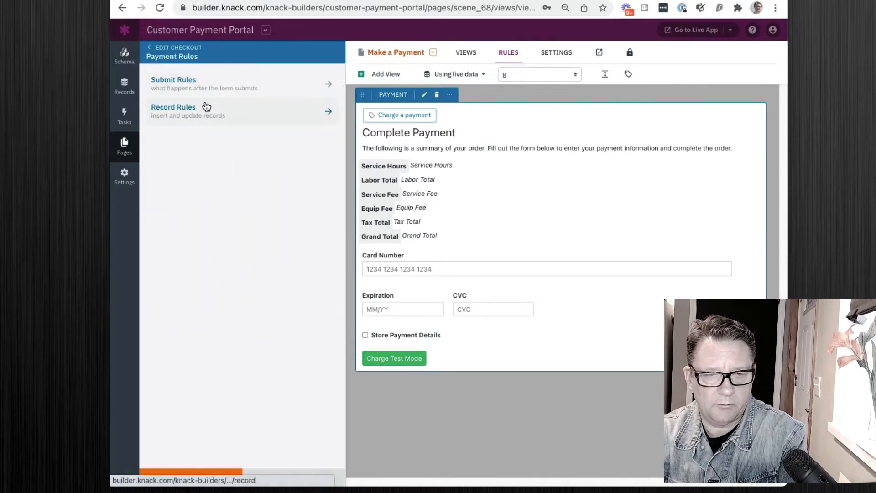
left_click(206, 106)
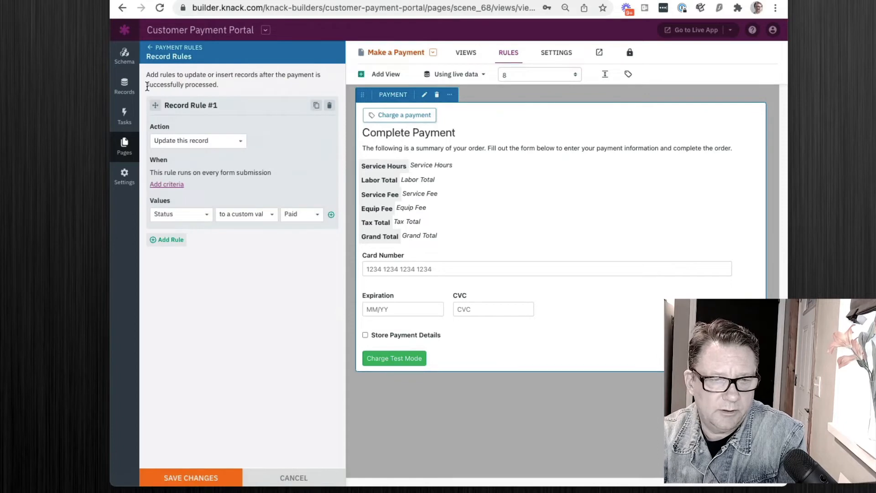
left_click_drag(178, 86, 266, 87)
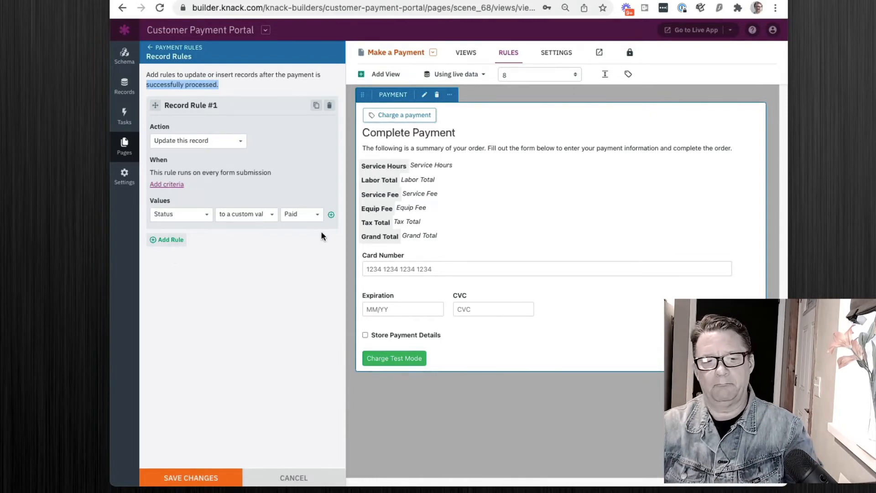
left_click(154, 51)
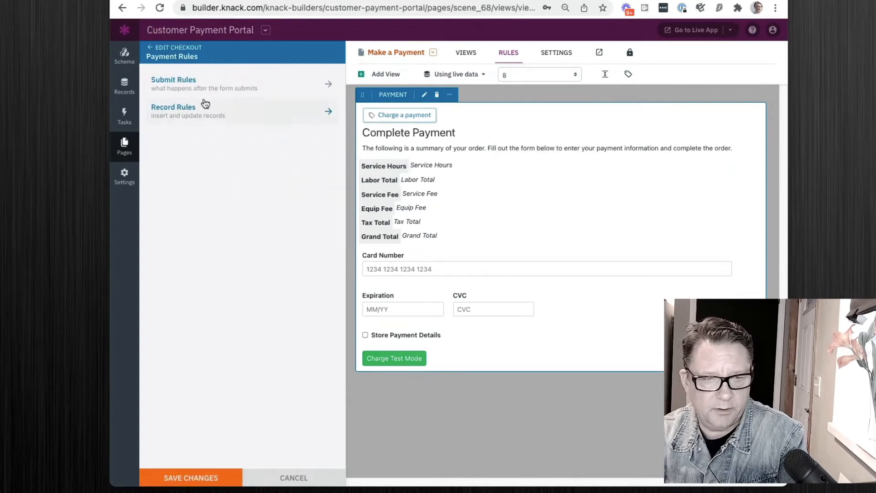
left_click(159, 55)
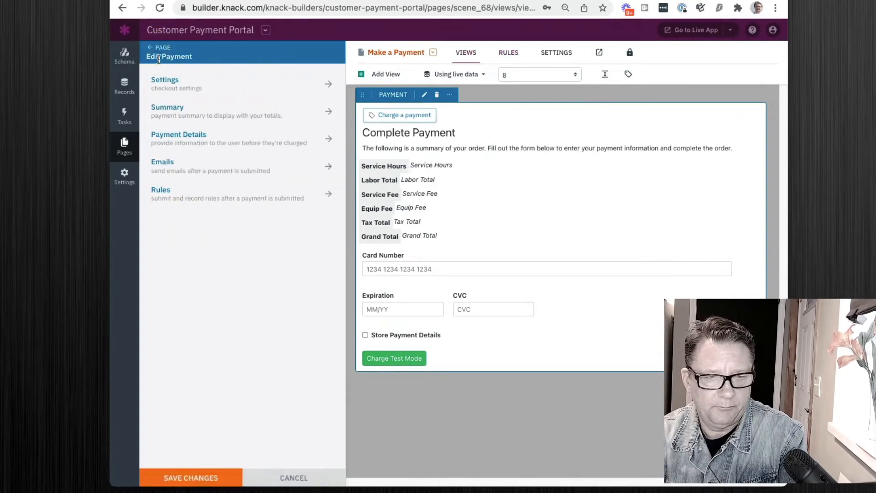
Review the remaining payment view's payment details and summary fields, and leave the editor without saving changes
left_click(198, 140)
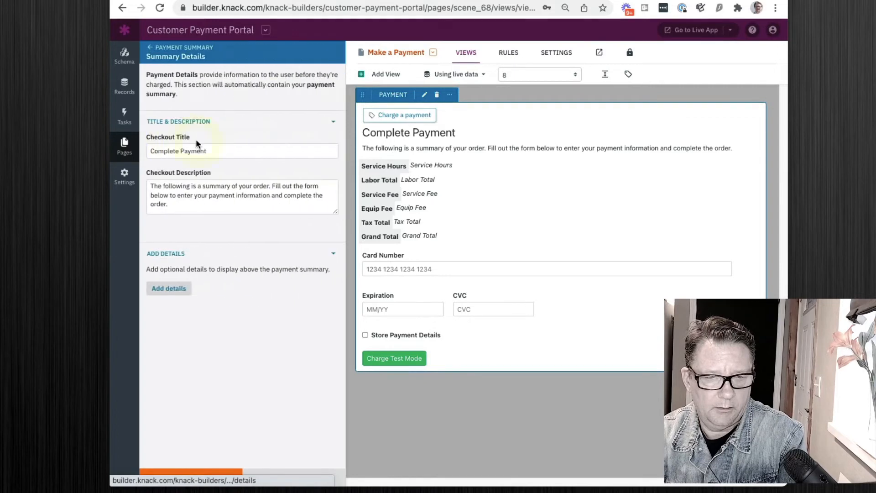
left_click(155, 52)
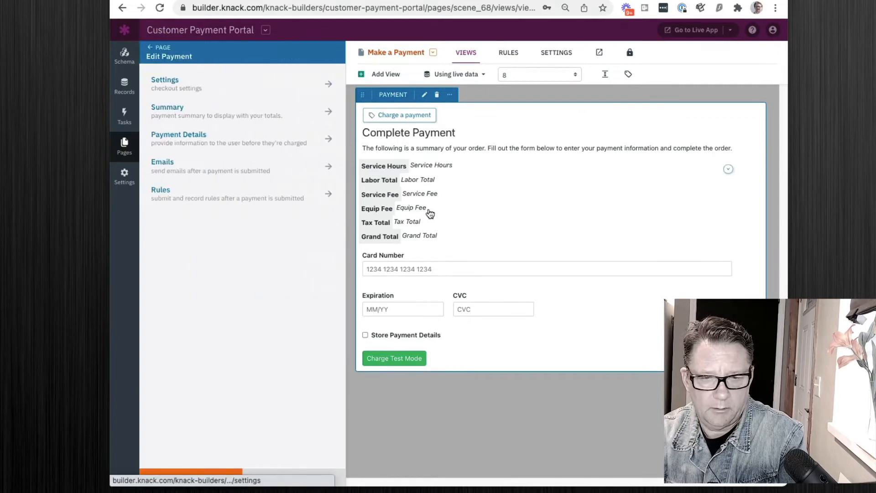
left_click(421, 195)
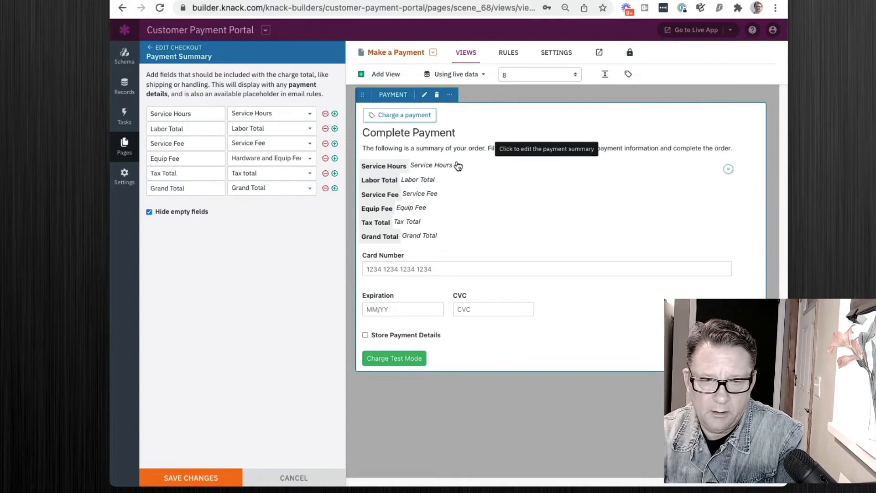
left_click(289, 480)
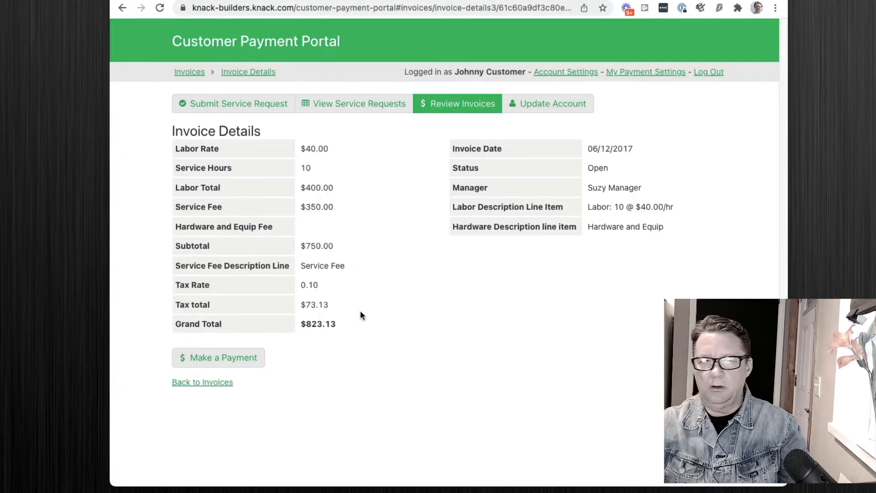
Copy the basic Visa test card number from the Stripe testing documentation and reload the invoice details page in the live portal
left_click_drag(875, 200, 424, 4)
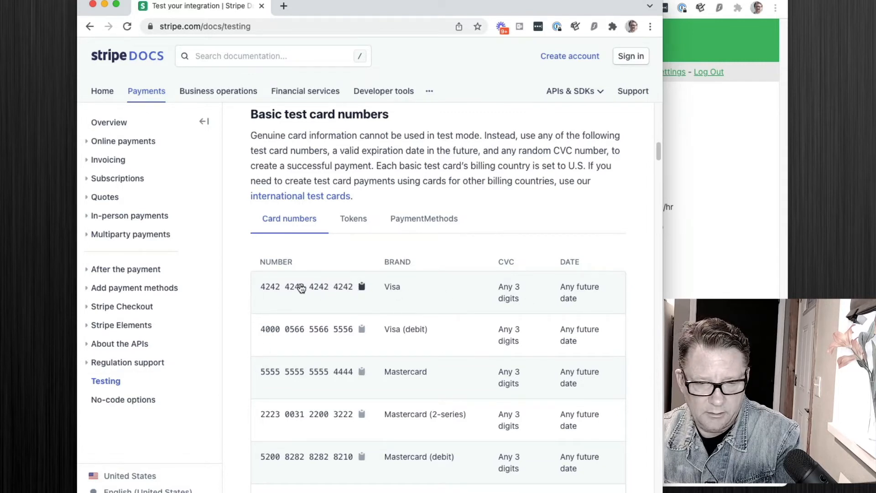
left_click(272, 286)
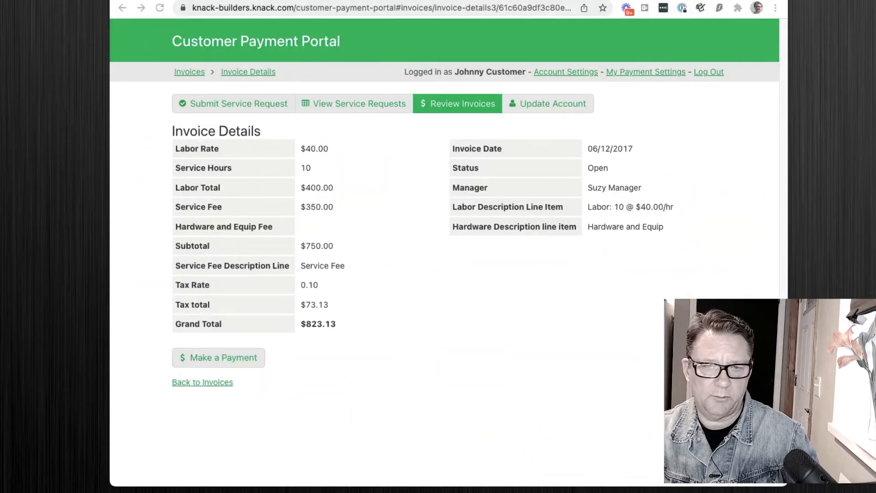
left_click(314, 10)
key("Return")
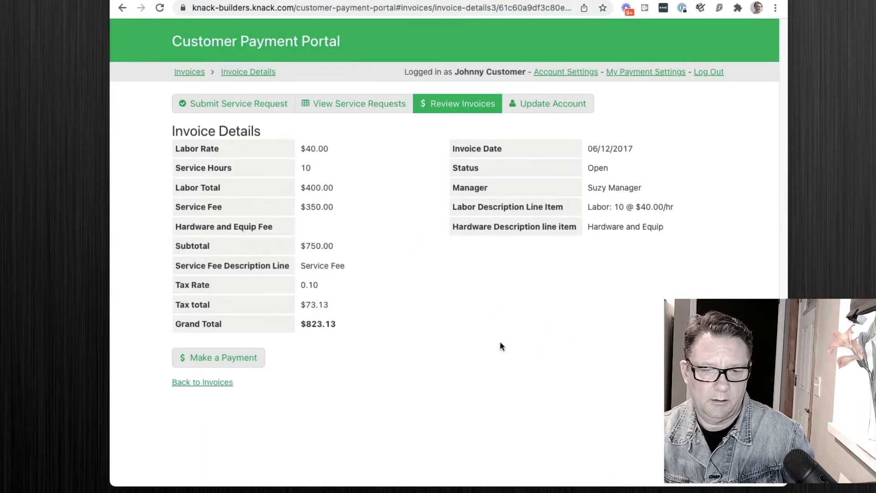
Try to pay the invoice in test mode, entering the copied test card number, the expiration date and the CVC without storing payment details
left_click(236, 360)
left_click(390, 289)
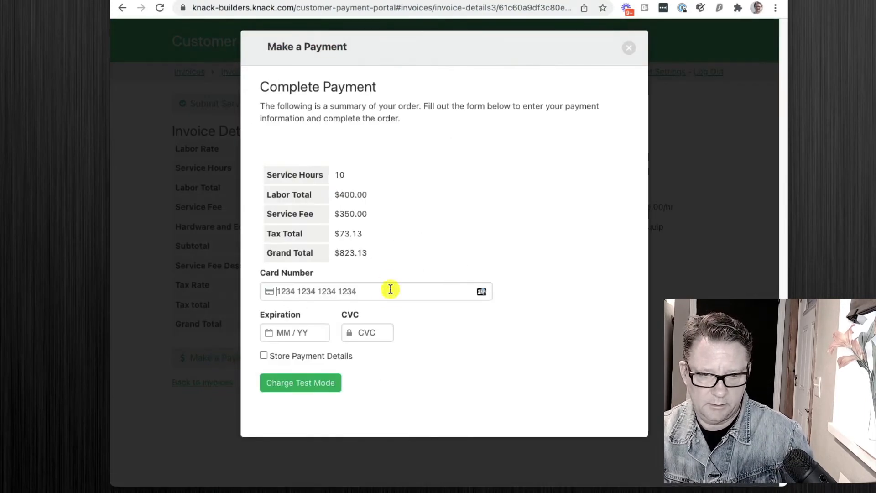
key("super+v")
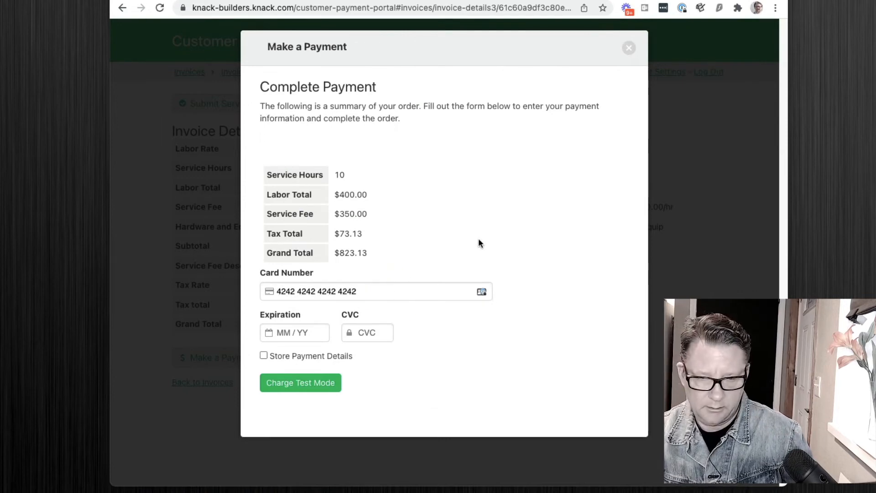
left_click(297, 327)
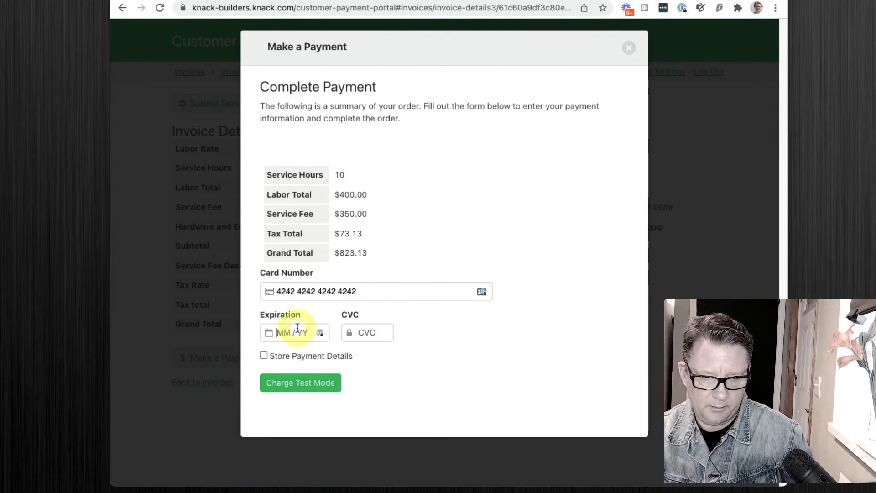
type("12 / ")
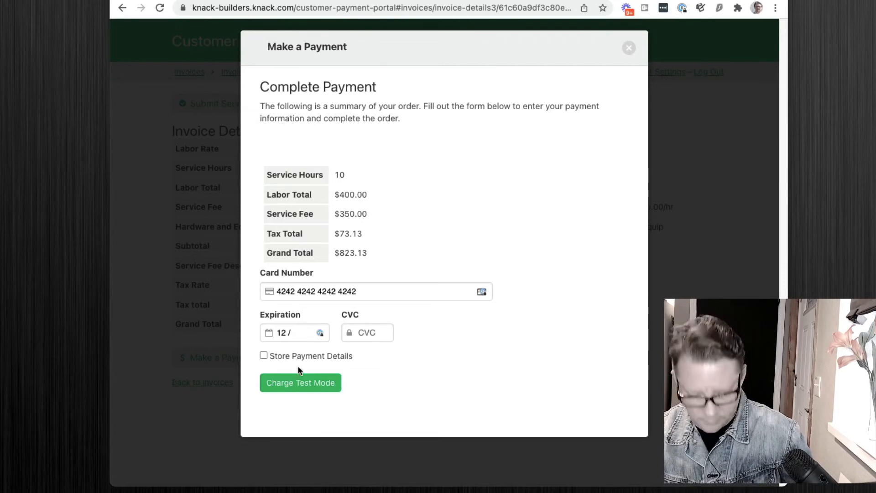
type("2")
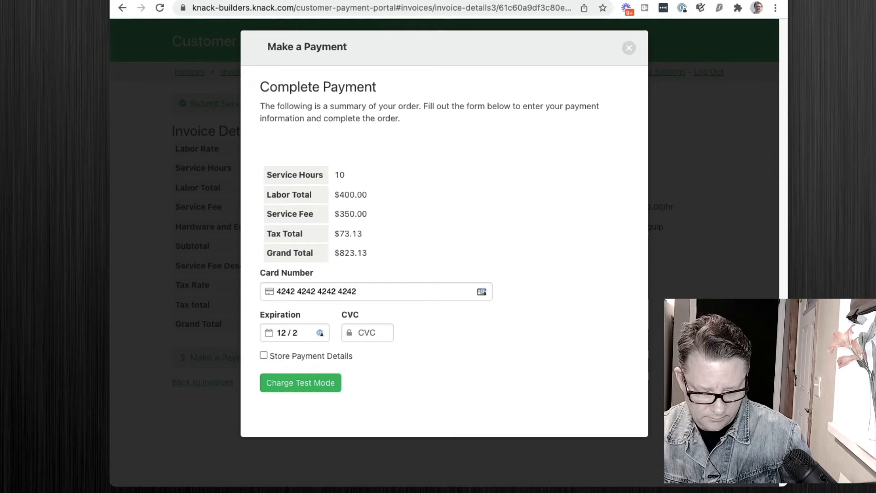
type("2")
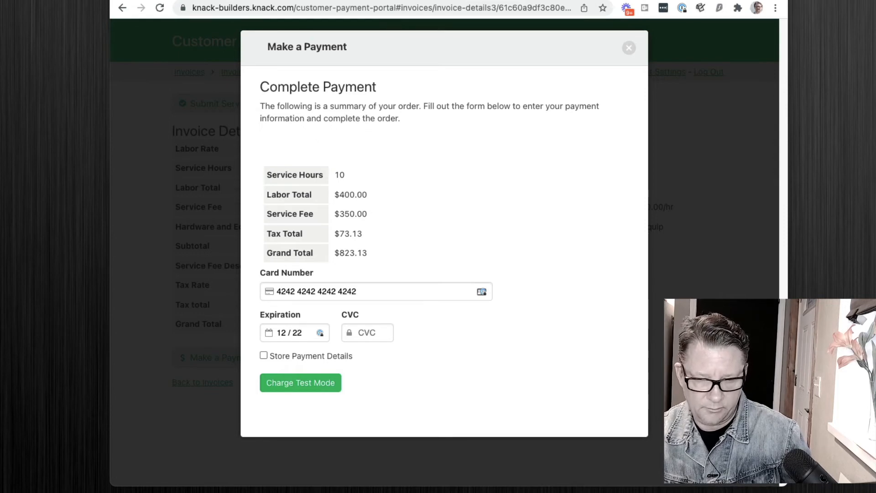
left_click(367, 333)
type("123")
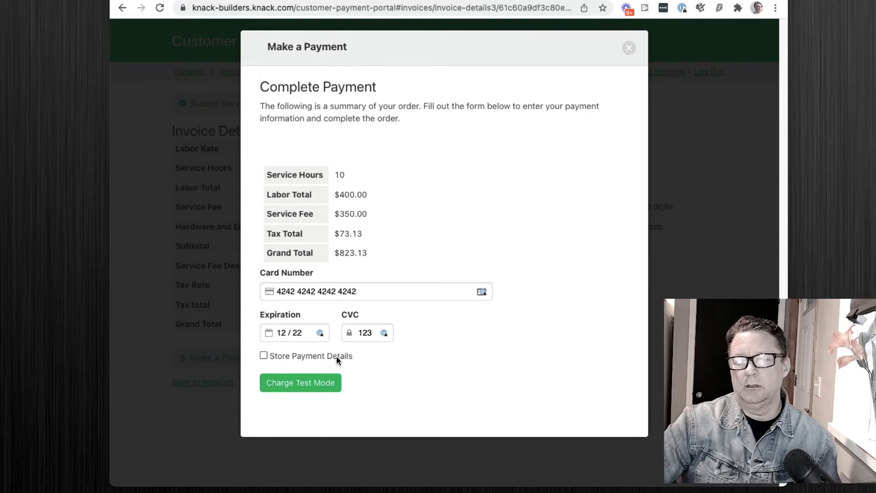
left_click(318, 390)
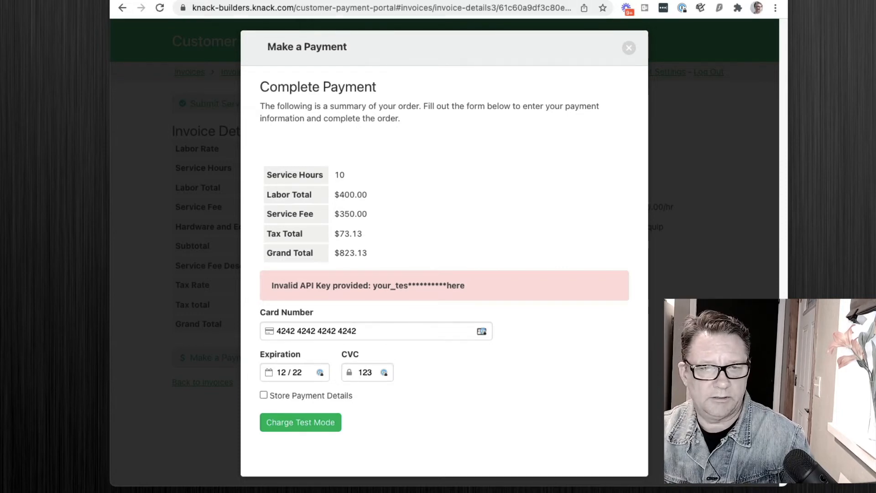
Return to the Knack builder and open the Stripe processor's credentials in the e-commerce settings
key("ctrl+shift+Tab")
left_click(264, 31)
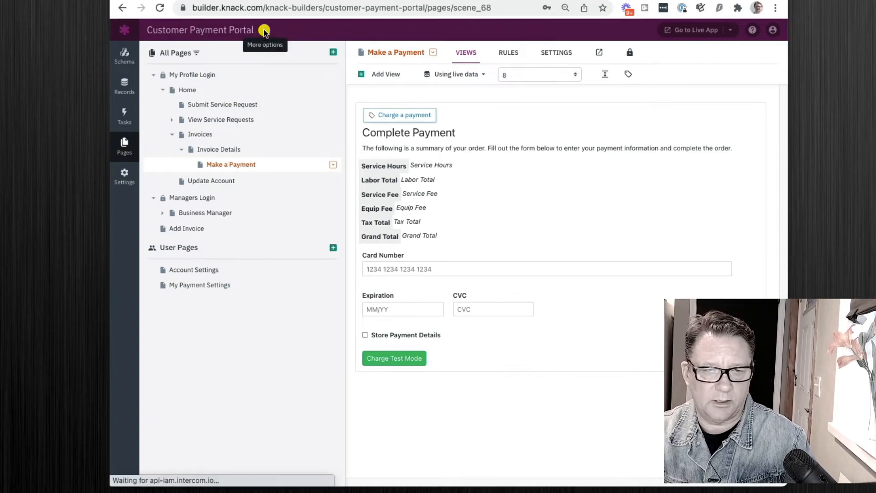
left_click(287, 168)
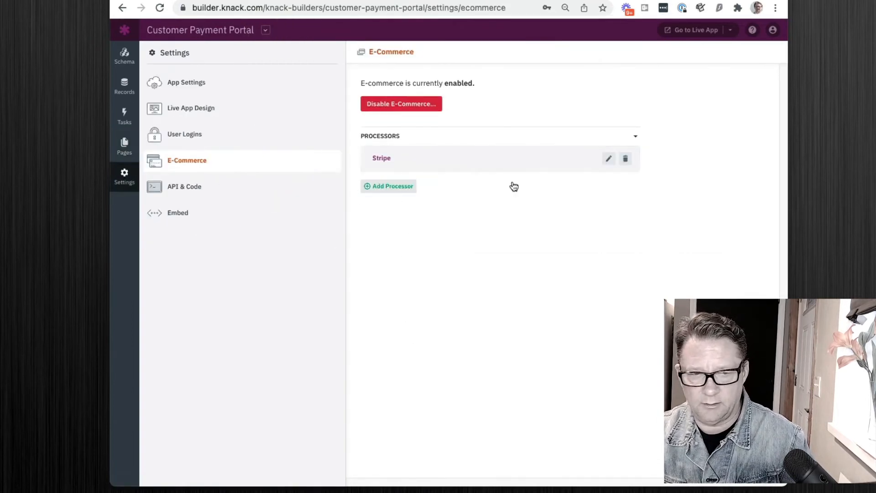
left_click(608, 160)
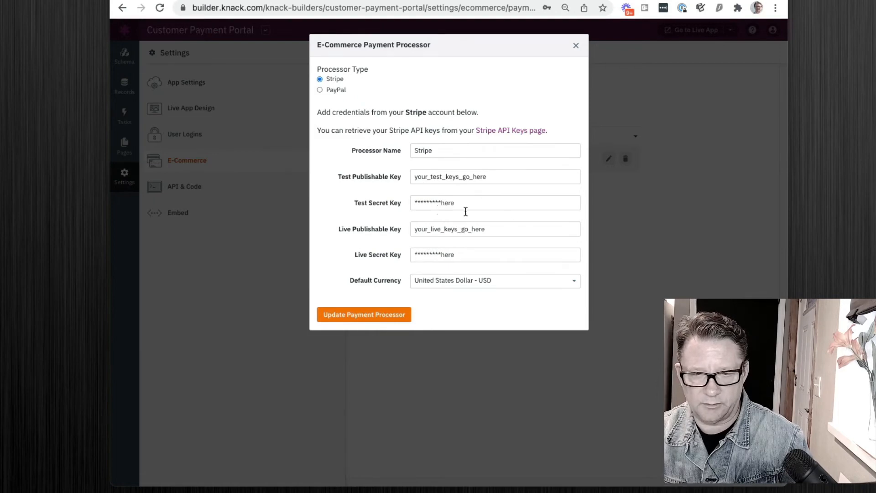
Close the processor credentials and the portal's payment form unchanged, and view the details of invoice 5 from the current invoices
left_click(576, 45)
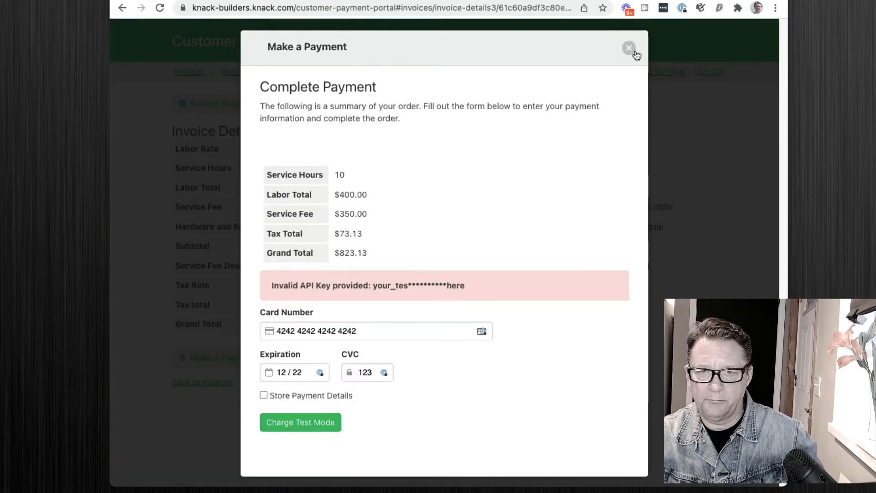
left_click(629, 47)
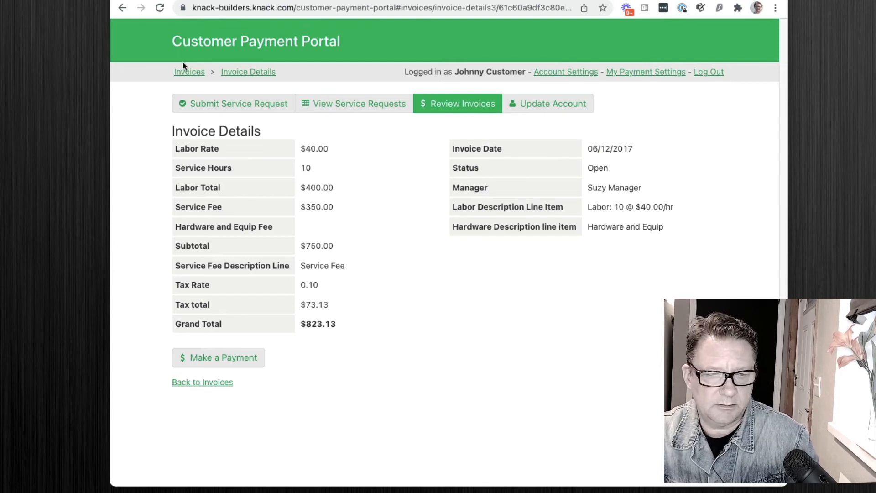
left_click(192, 73)
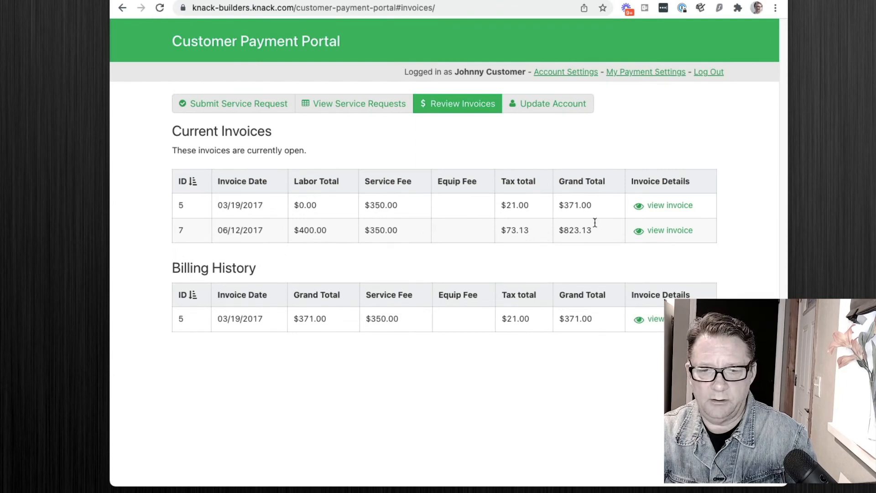
left_click(679, 211)
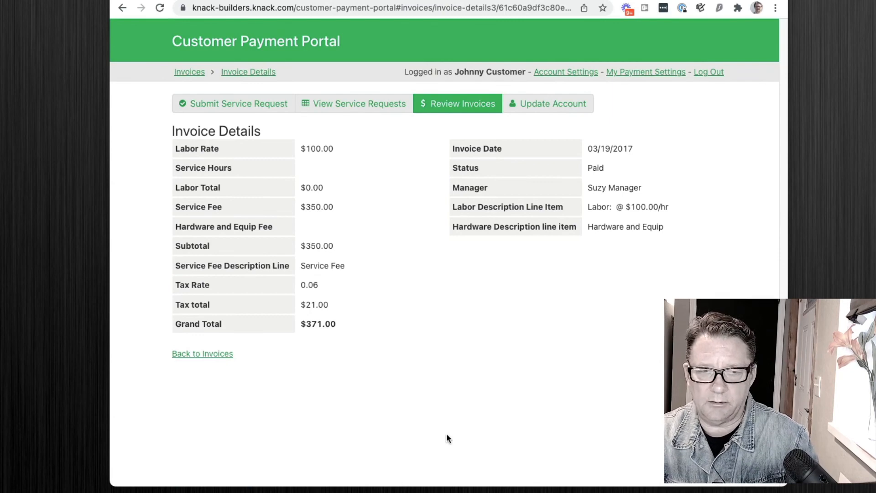
Open the knack.com website in a new browser tab
key("super+t")
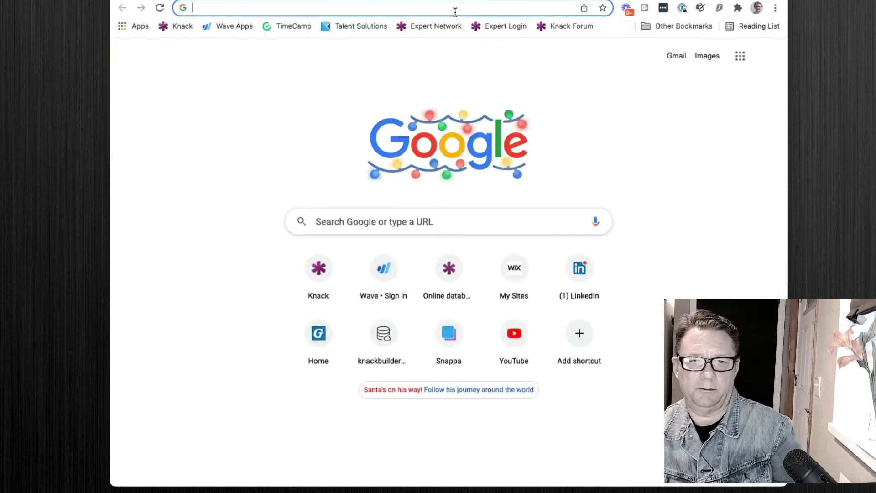
left_click(454, 11)
type("kbnack.")
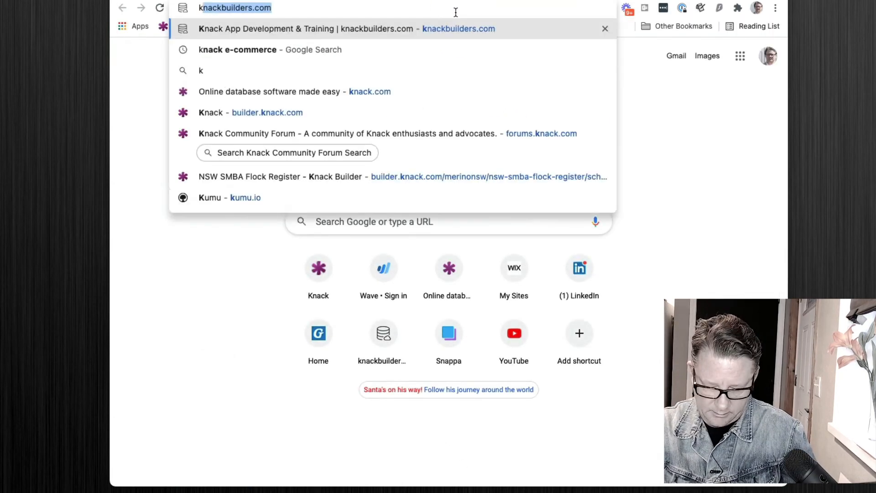
key("BackSpace")
key("BackSpace")
key("BackSpace")
key("BackSpace")
key("BackSpace")
key("BackSpace")
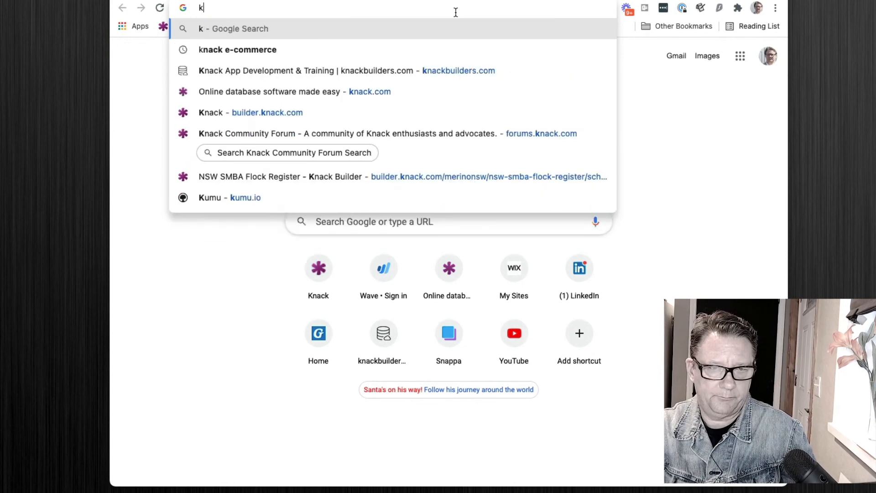
type("nack.com")
key("Return")
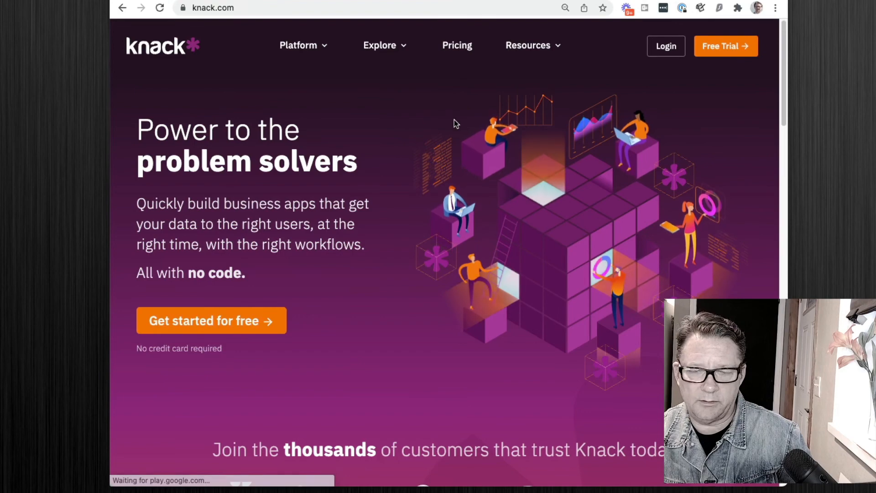
Open the site's template apps and filter them by the E-Commerce feature
mouse_move(519, 53)
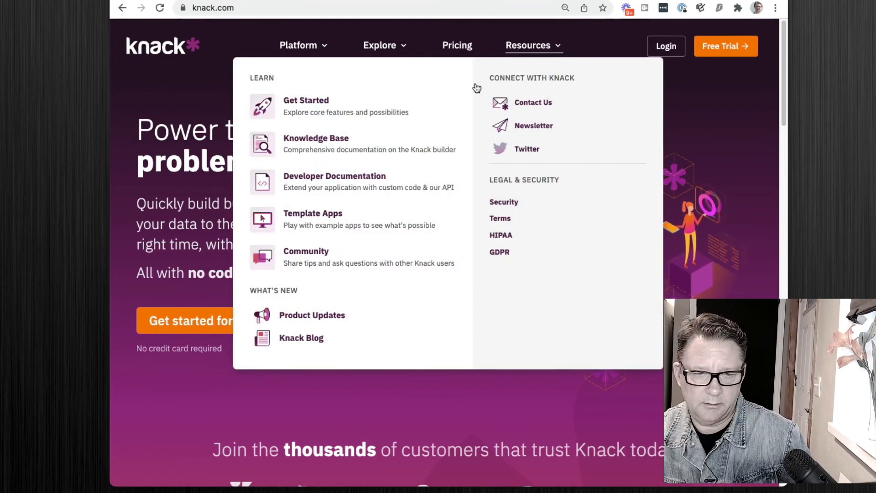
left_click(296, 213)
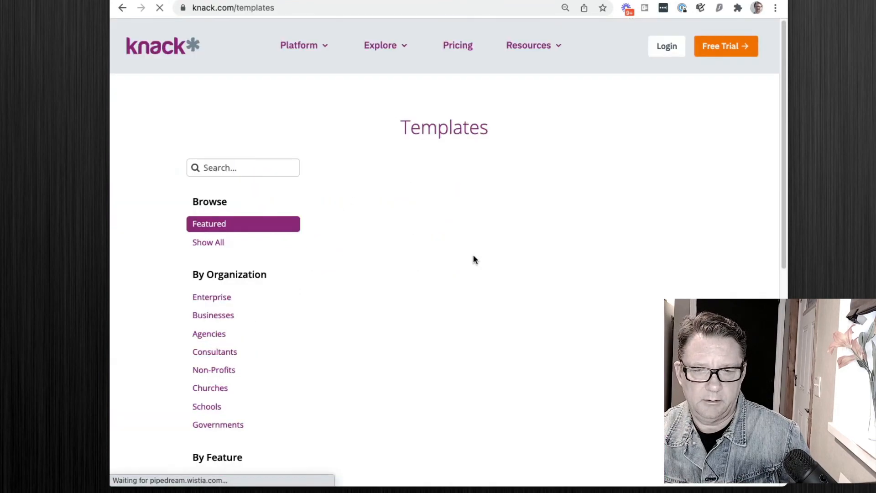
scroll(249, 358, "down", 10)
scroll(254, 365, "up", 15)
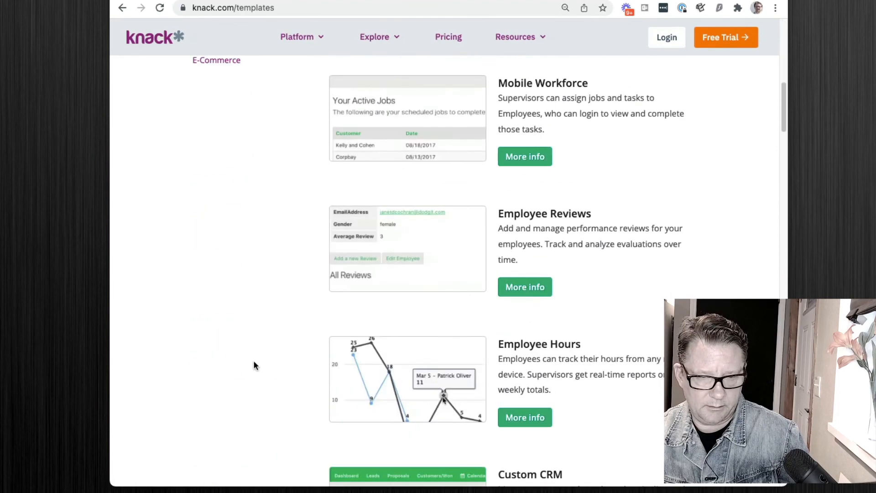
scroll(254, 365, "down", 4)
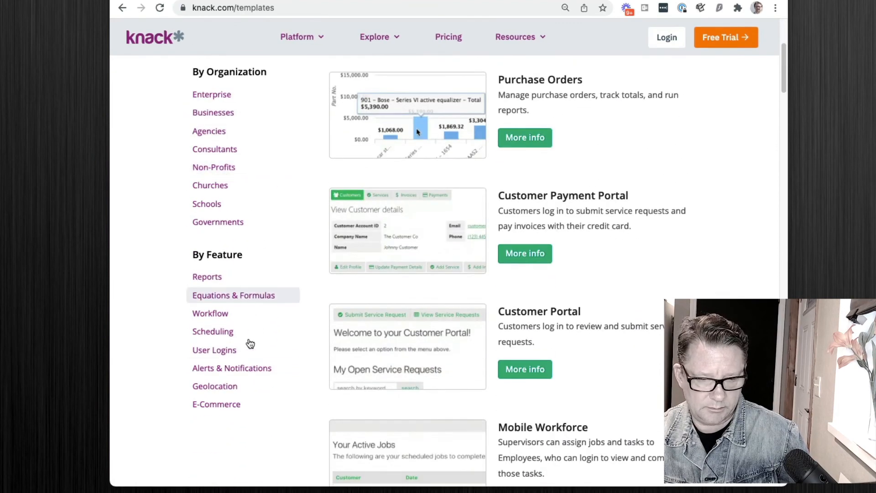
left_click(238, 404)
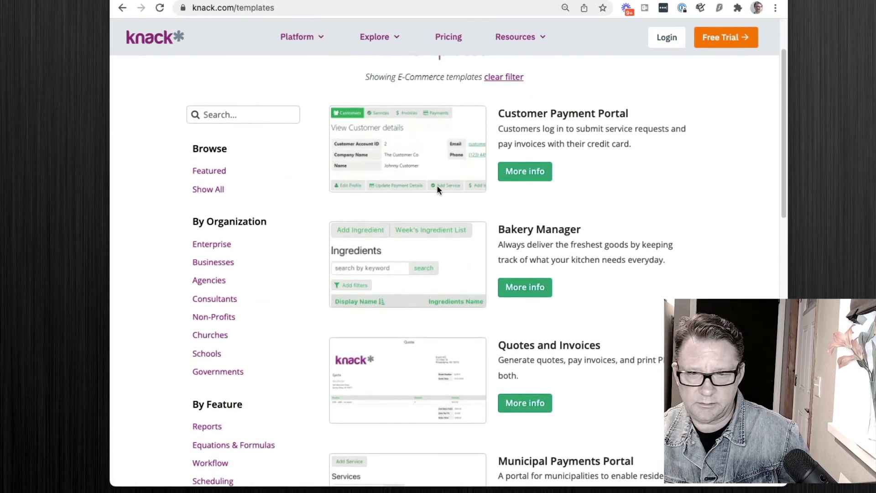